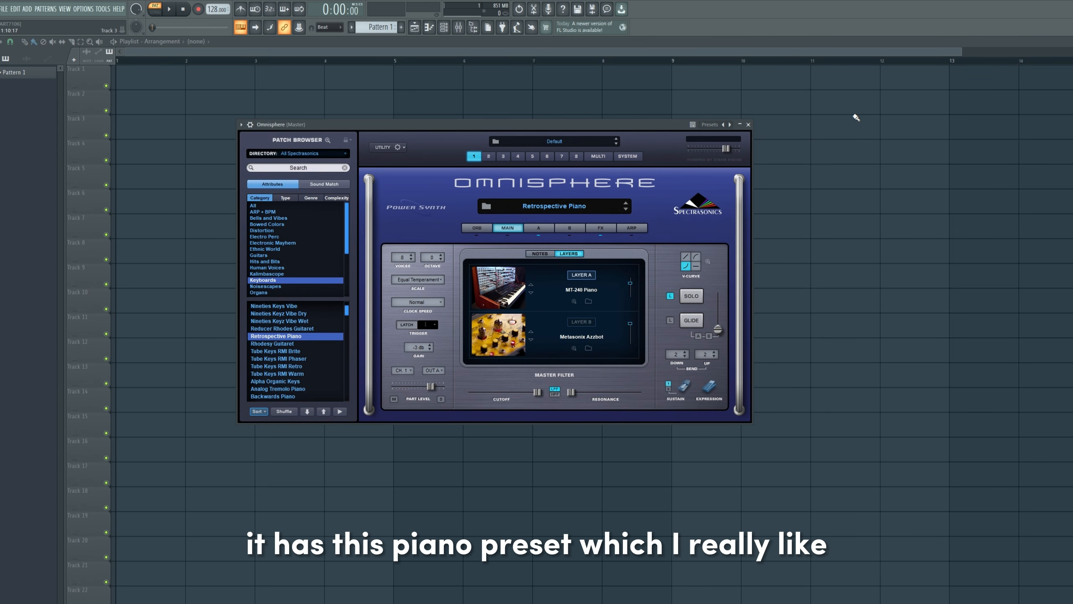
Step: Close the Omnisphere window and draw a rhythm of repeated A3 bass notes across bar 1 of its piano roll
click(749, 125)
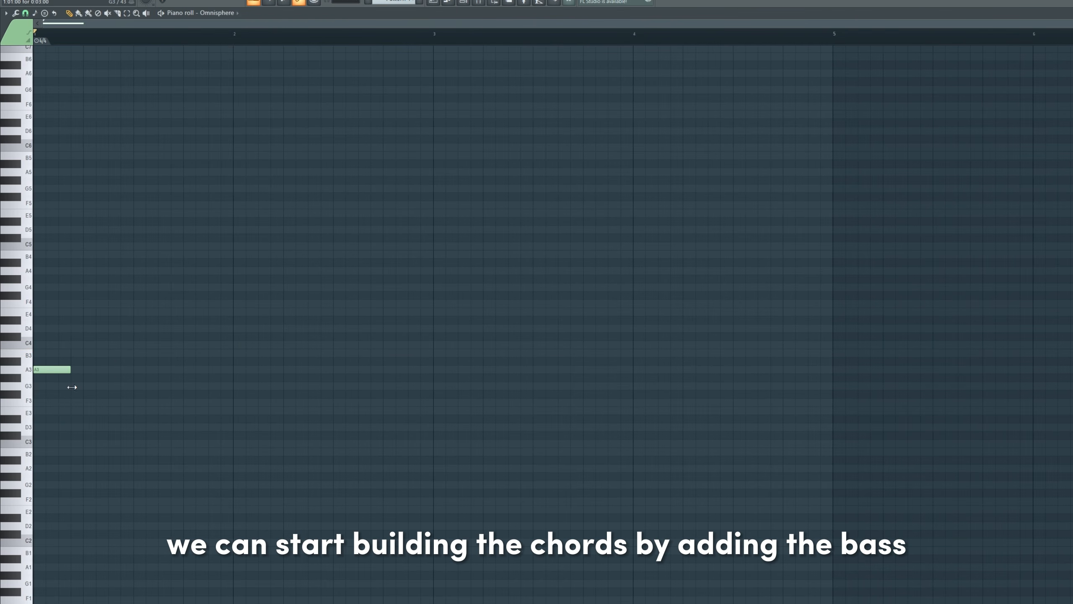
click(83, 370)
key(space)
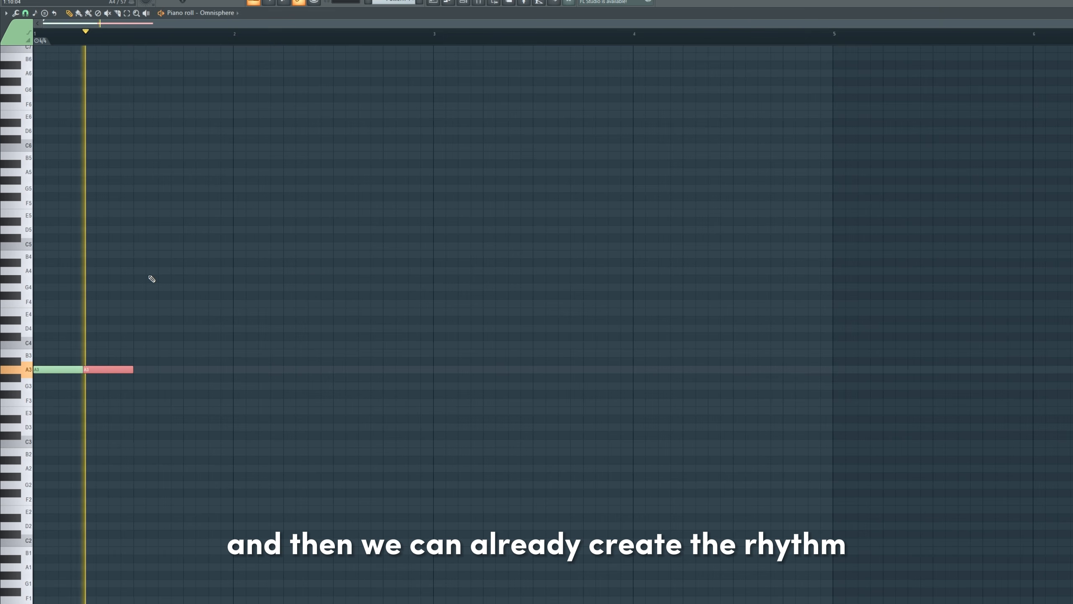
drag(132, 369, 120, 370)
click(136, 371)
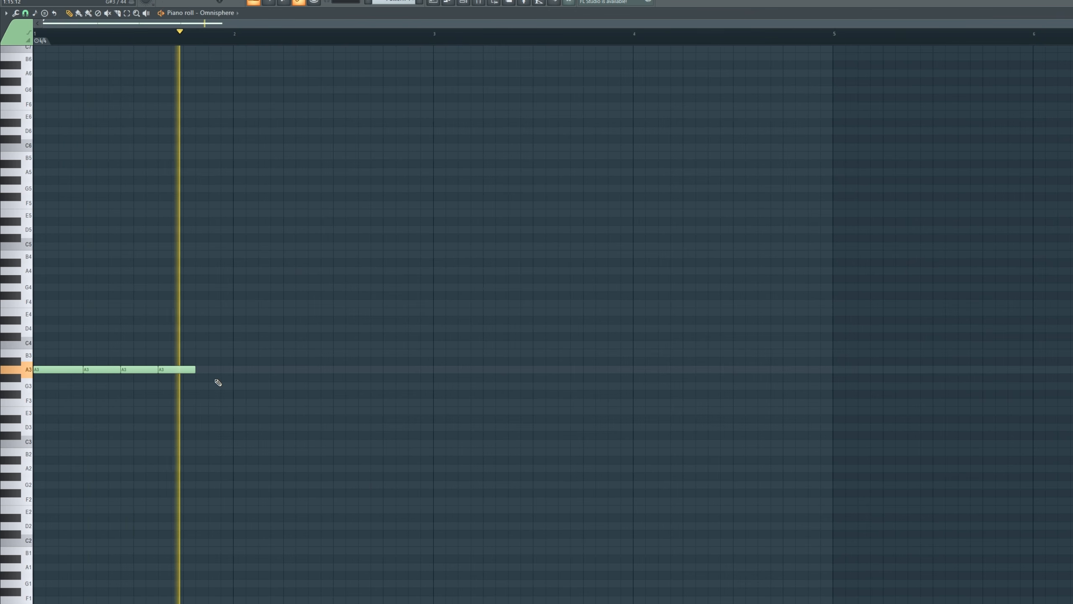
Step: Duplicate the A3 bass notes into bar 2, moving the first two to E3 and the last three to F#3
key(ctrl+b)
drag(256, 374, 257, 407)
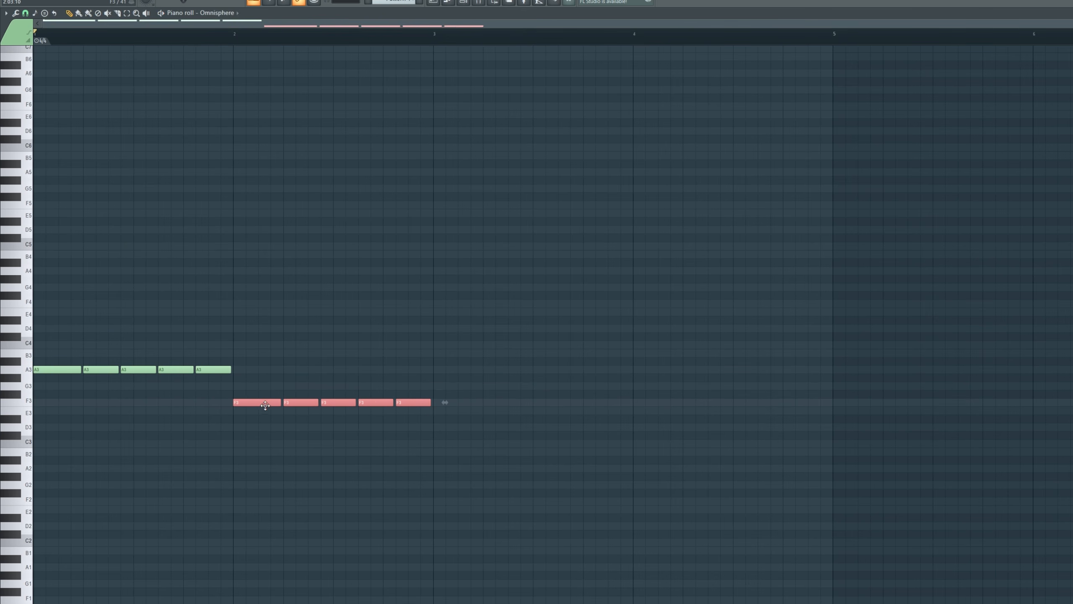
key(shift+Down)
drag(494, 432, 344, 395)
key(space)
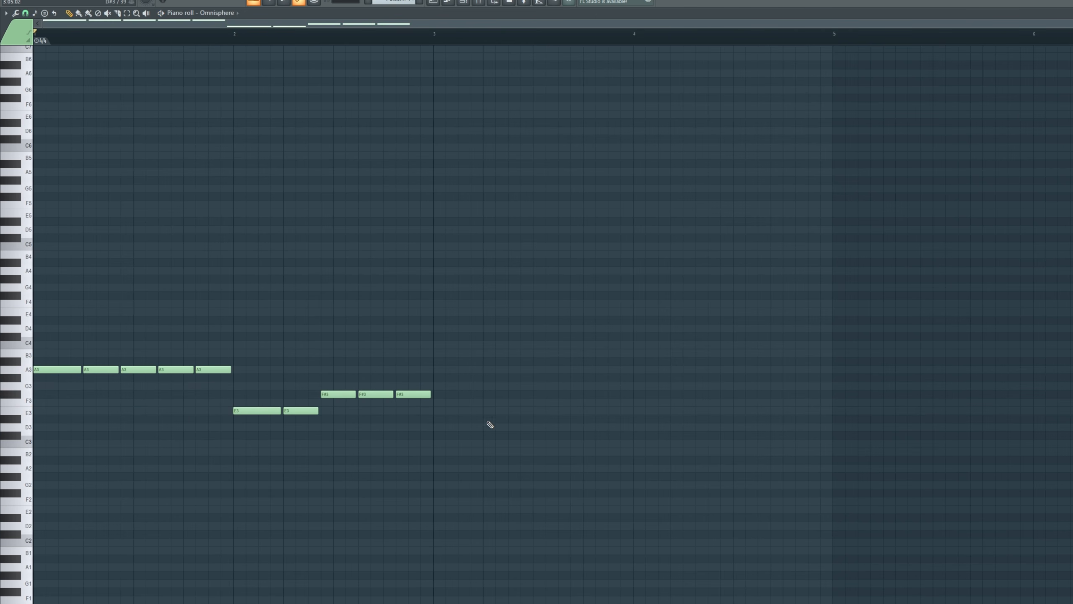
Step: Duplicate the bass rhythm into bars 3 and 4, placing bar 3's notes on C#4 and all of bar 4's on B3
drag(502, 430, 445, 332)
key(space)
drag(743, 408, 644, 373)
drag(646, 374, 647, 345)
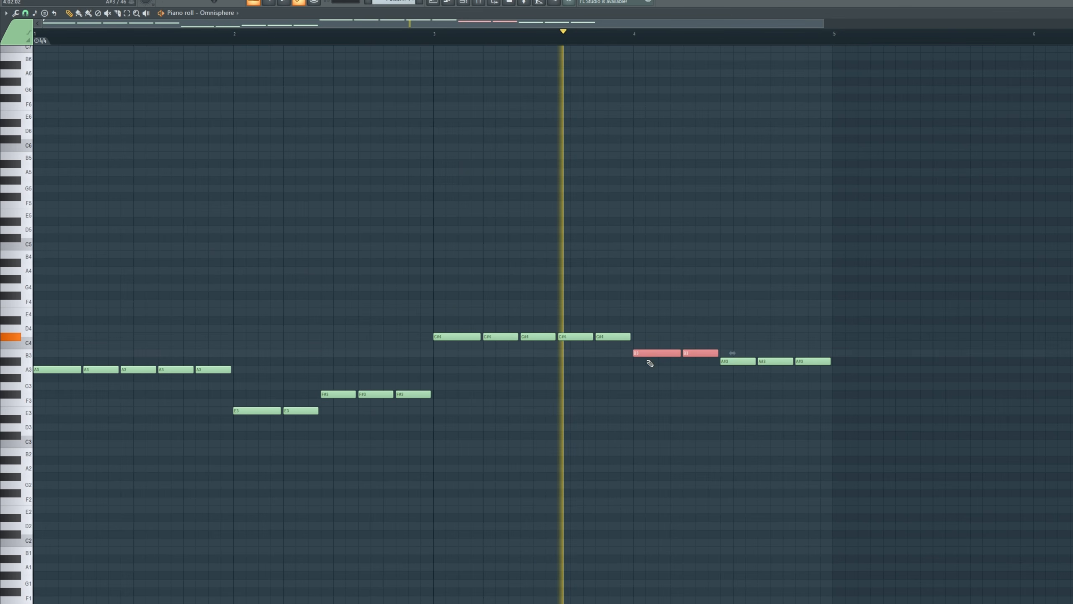
drag(832, 372, 742, 362)
drag(738, 362, 740, 354)
ctrl+click(765, 386)
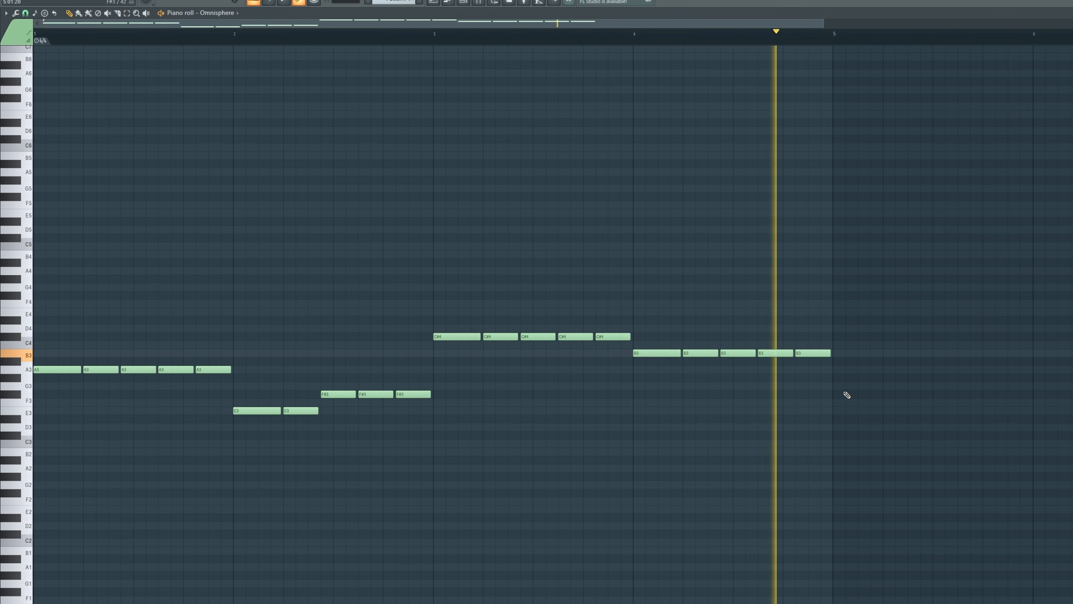
Step: Copy all bass notes one octave up and stack C#5, E5 and G#5 copies above the A4 notes in bar 1
key(ctrl+a)
drag(98, 370, 58, 263)
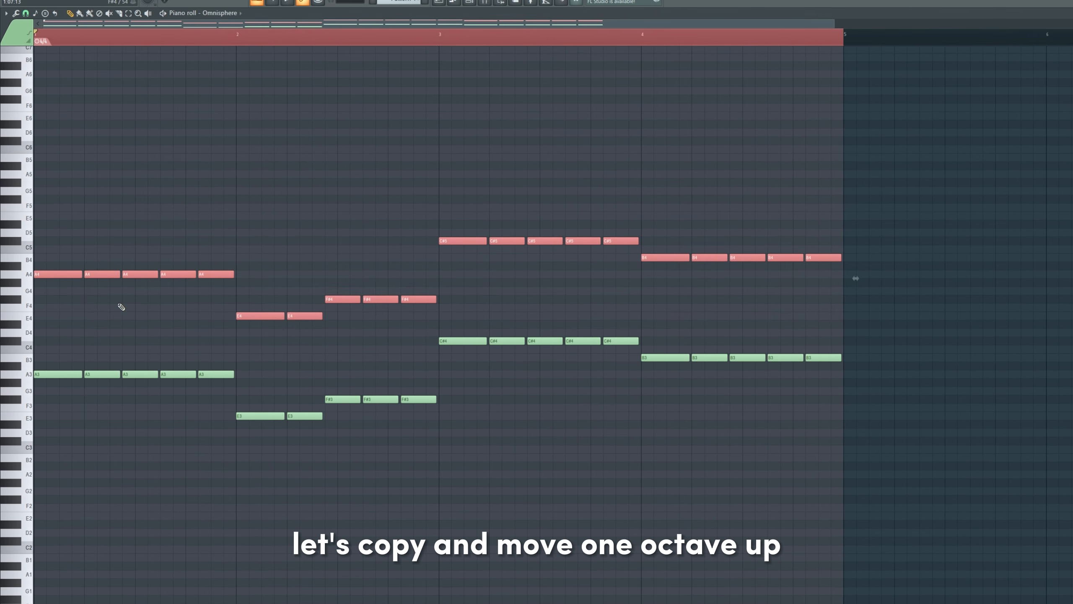
ctrl+click(136, 313)
drag(55, 258, 55, 181)
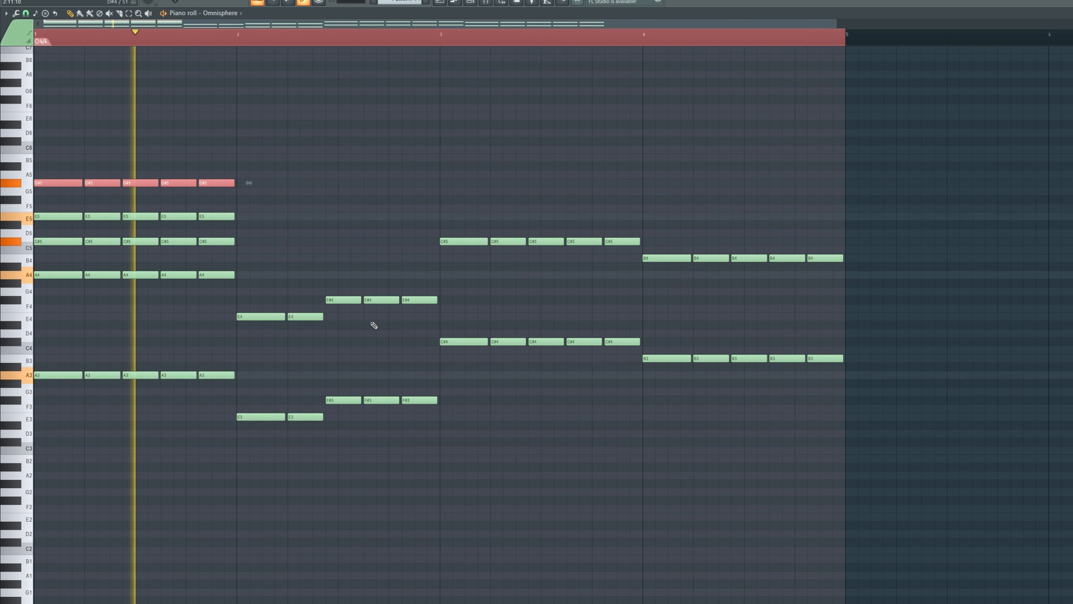
Step: In bar 2, stack G#4, B4 and G#5 above the E4 notes and A4, C#5 and A5 above the F#4 notes
ctrl+click(395, 340)
drag(256, 283, 255, 248)
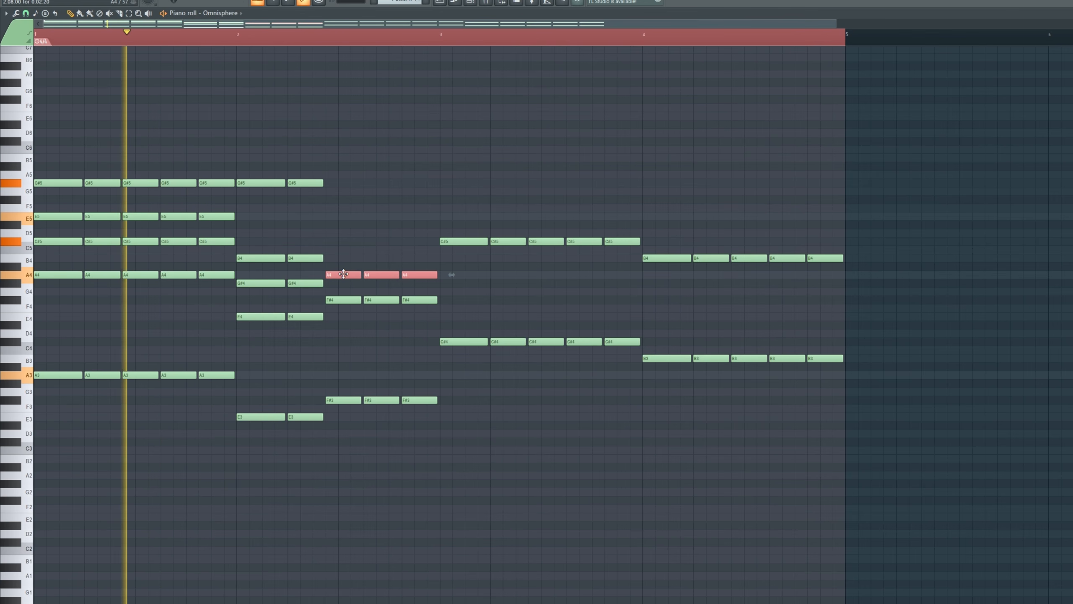
drag(345, 273, 345, 237)
ctrl+click(483, 288)
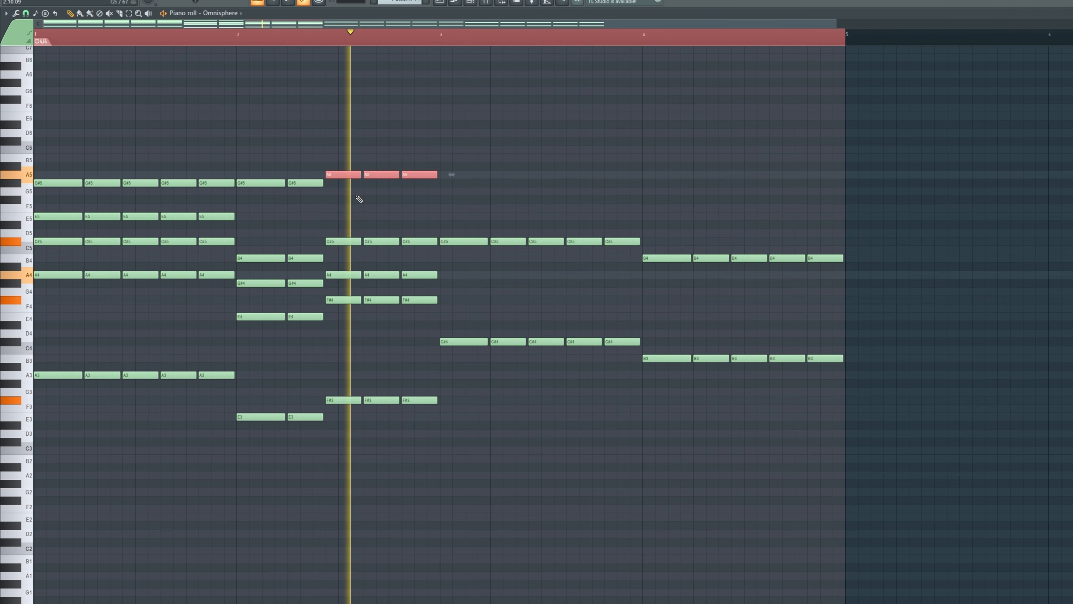
Step: Add G#5 and E5 copies of the C#5 notes to the bar 3 chord
drag(468, 182, 468, 183)
key(space)
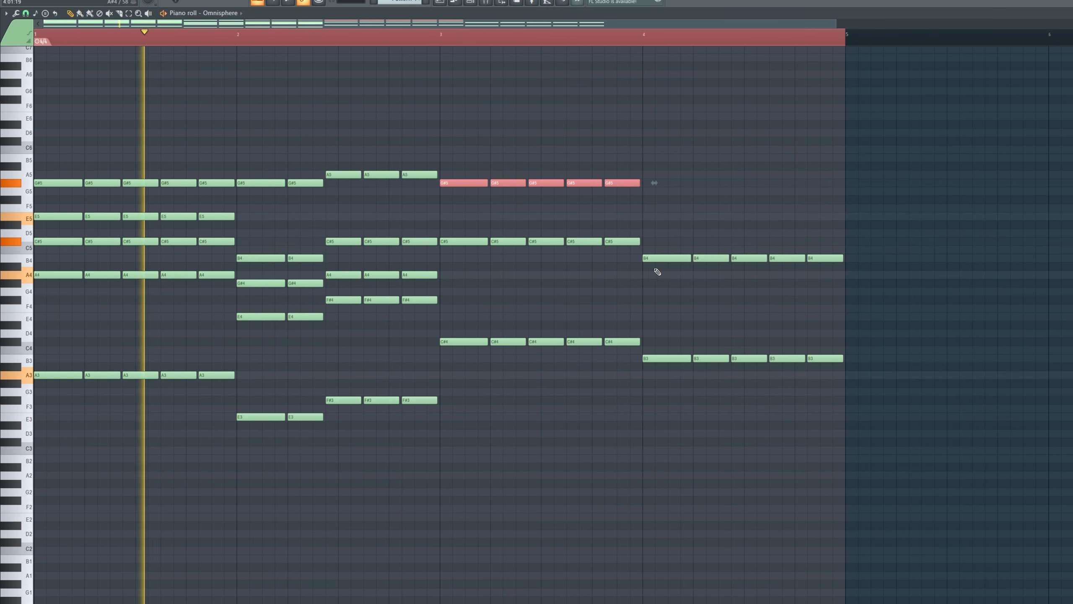
drag(627, 259, 464, 216)
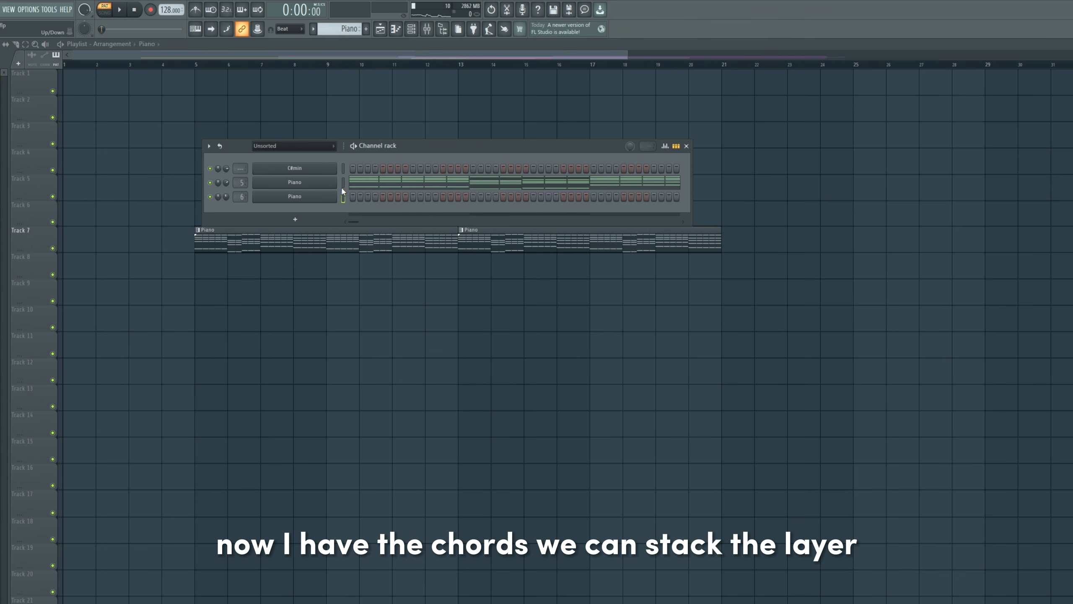
Step: Open the Piano layer's piano roll and look over its chord progression across all eight bars
click(340, 186)
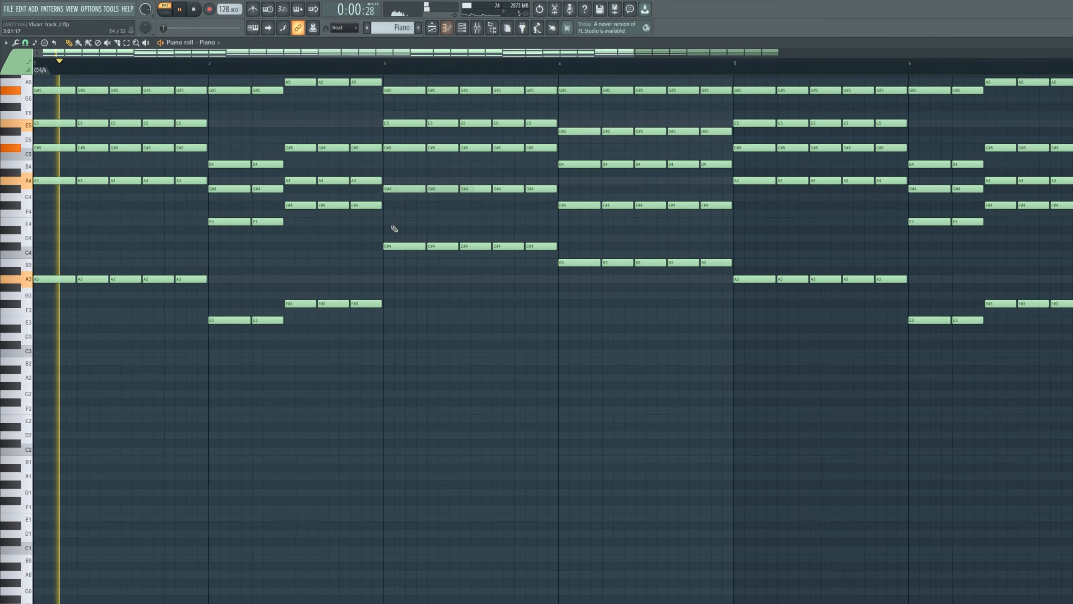
scroll(394, 229, up, 7)
scroll(477, 66, down, 2)
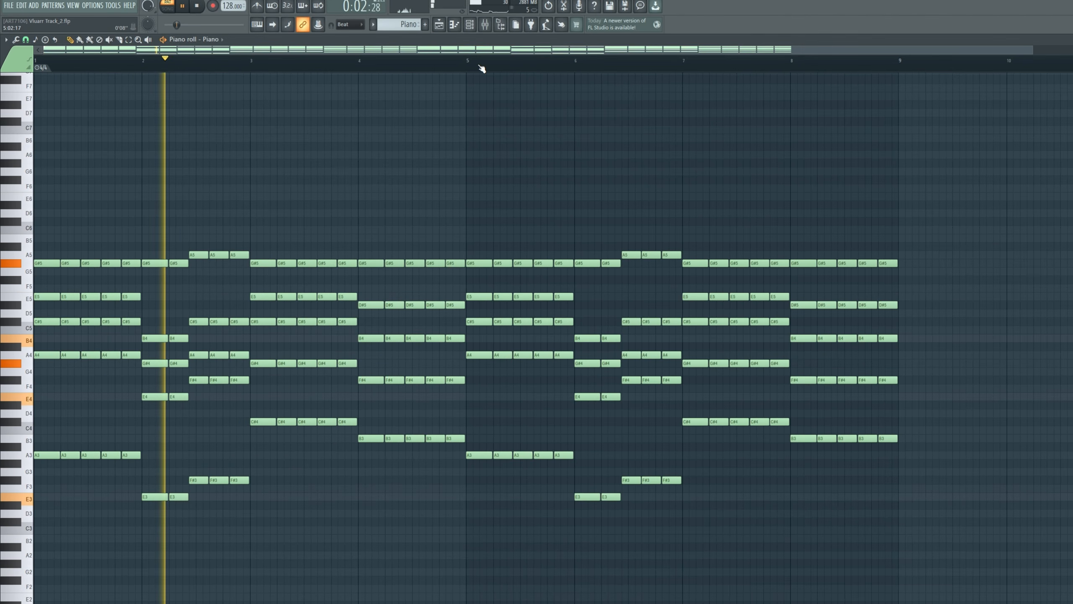
scroll(482, 68, down, 2)
scroll(482, 68, up, 1)
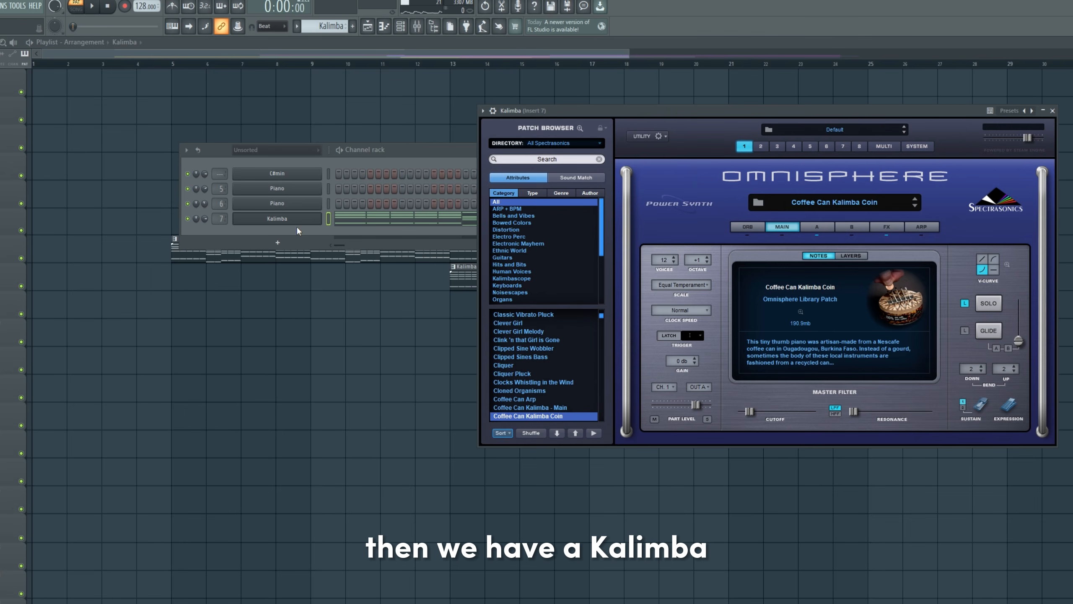
Step: Close the Kalimba's Omnisphere window and review the Kalimba layer's chords in the piano roll
click(297, 224)
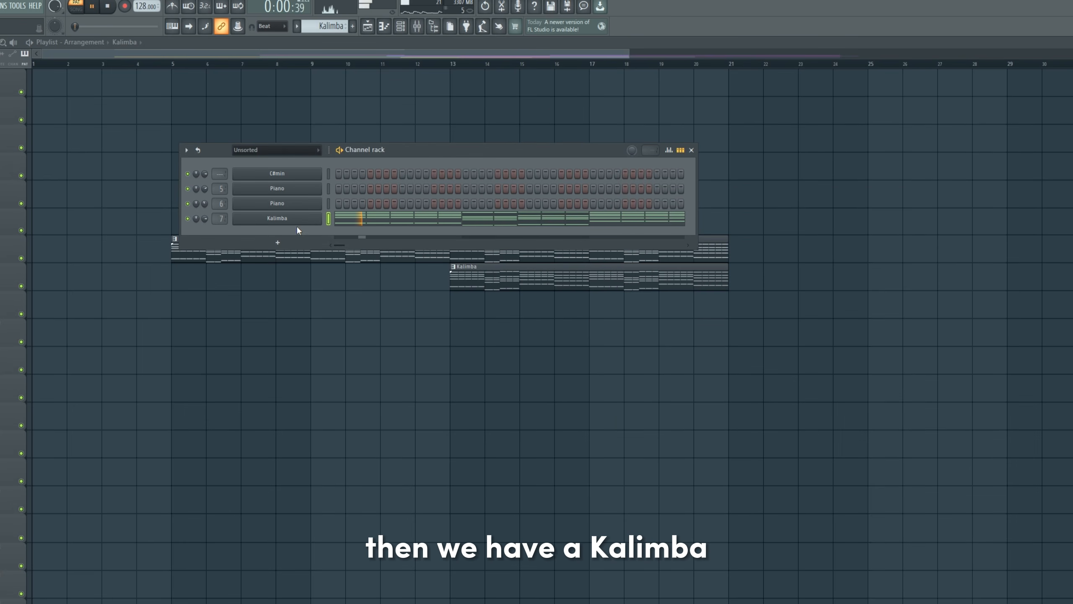
right_click(318, 217)
click(330, 217)
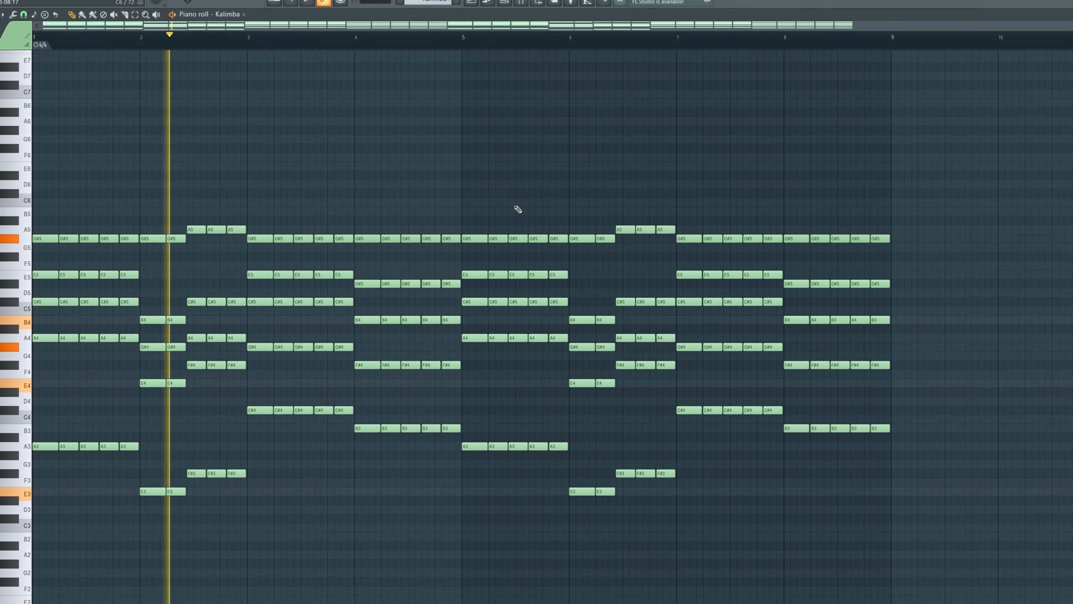
scroll(548, 177, down, 1)
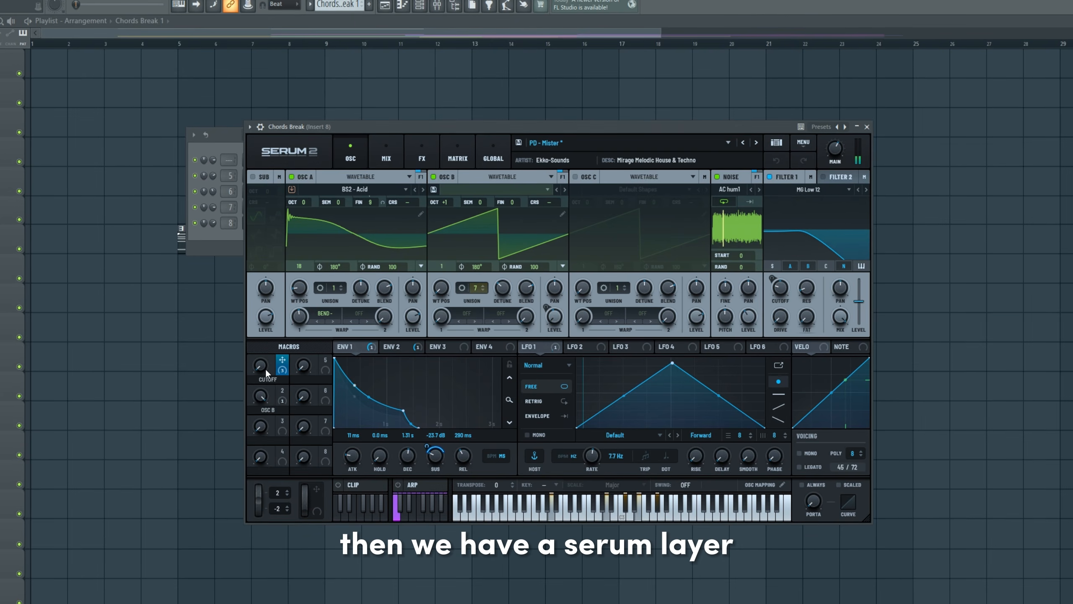
Step: Raise the Cutoff macro of the Chords Break layer in Serum 2
drag(260, 366, 265, 335)
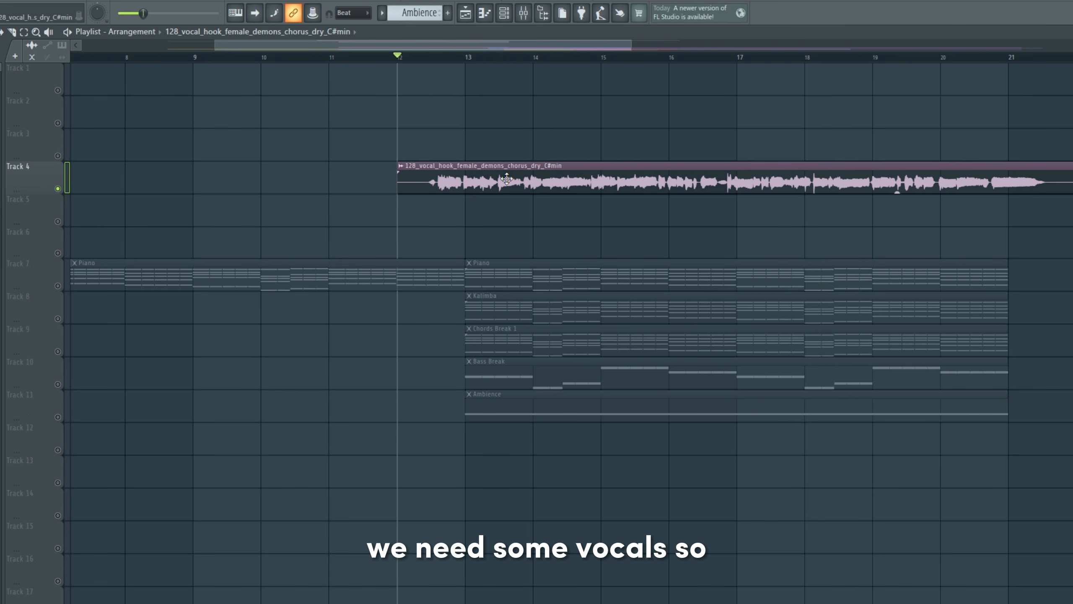
Step: Open the channel settings of the 128_vocal_hook_female_demons_chorus_dry_C#min clip and audition the vocal with the instrumental
double_click(508, 179)
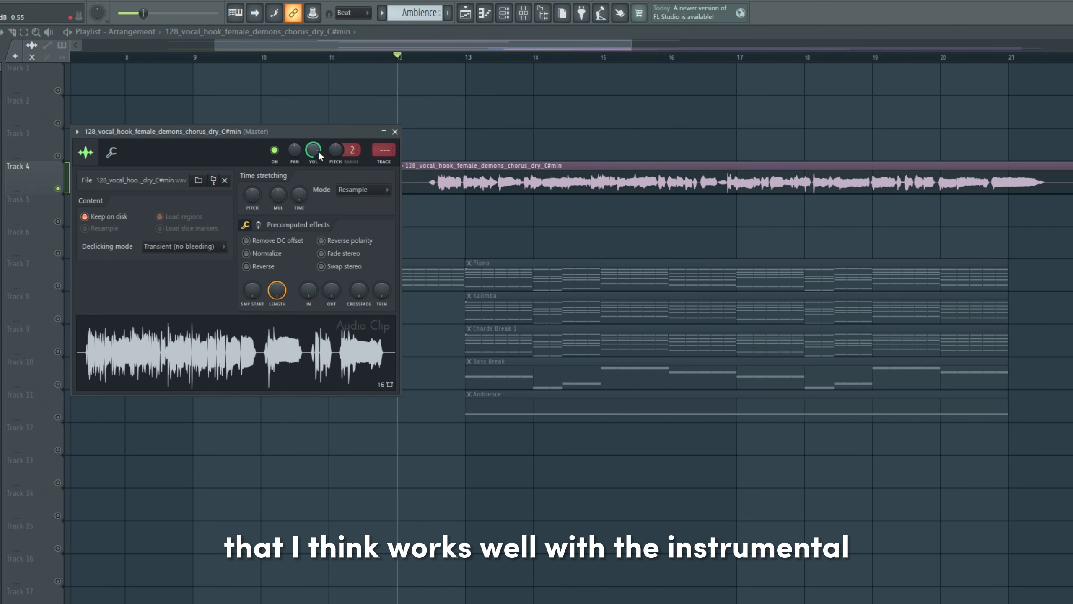
key(space)
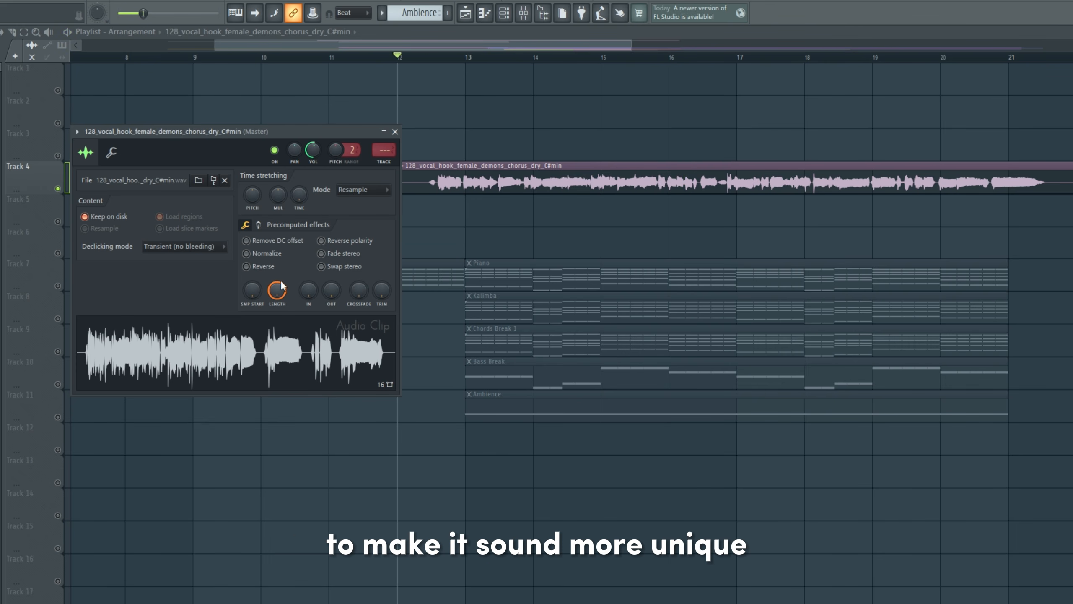
key(Escape)
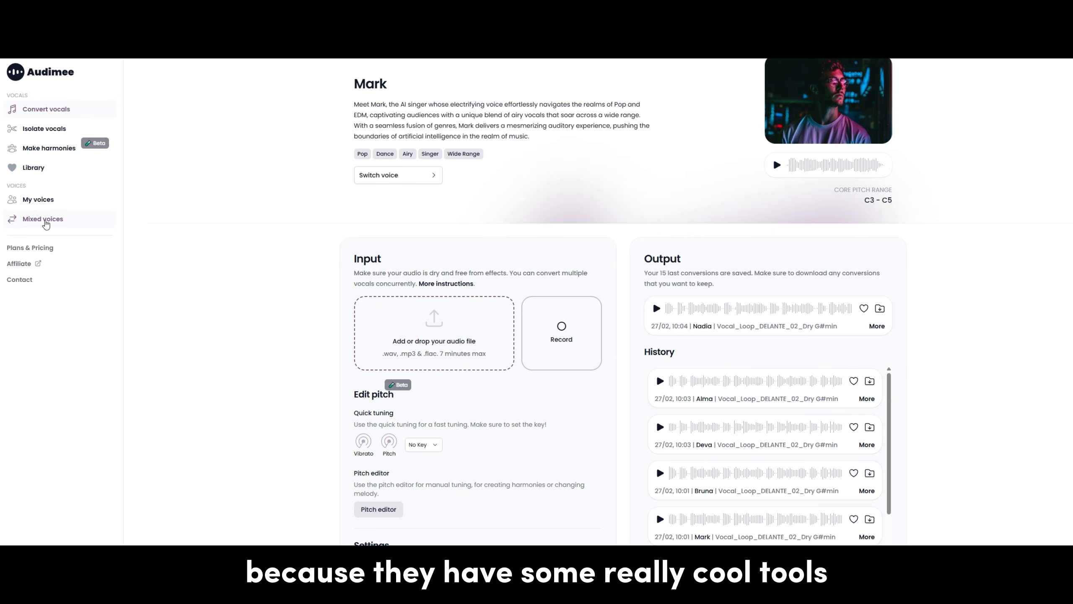
Step: Start a new mixed voice in Audimee and choose Hailey as the first voice
click(44, 220)
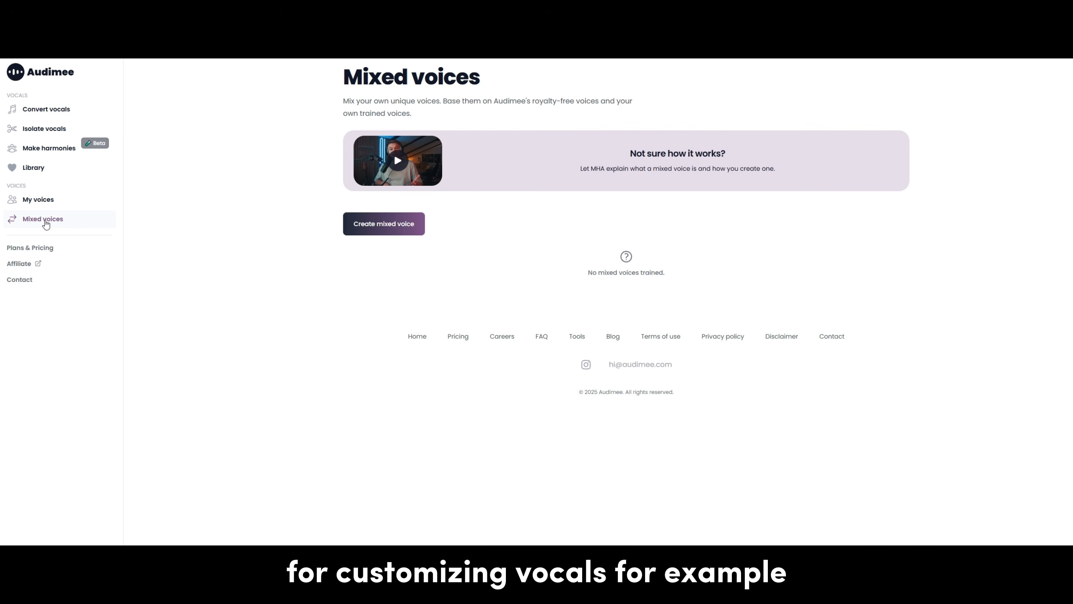
click(407, 233)
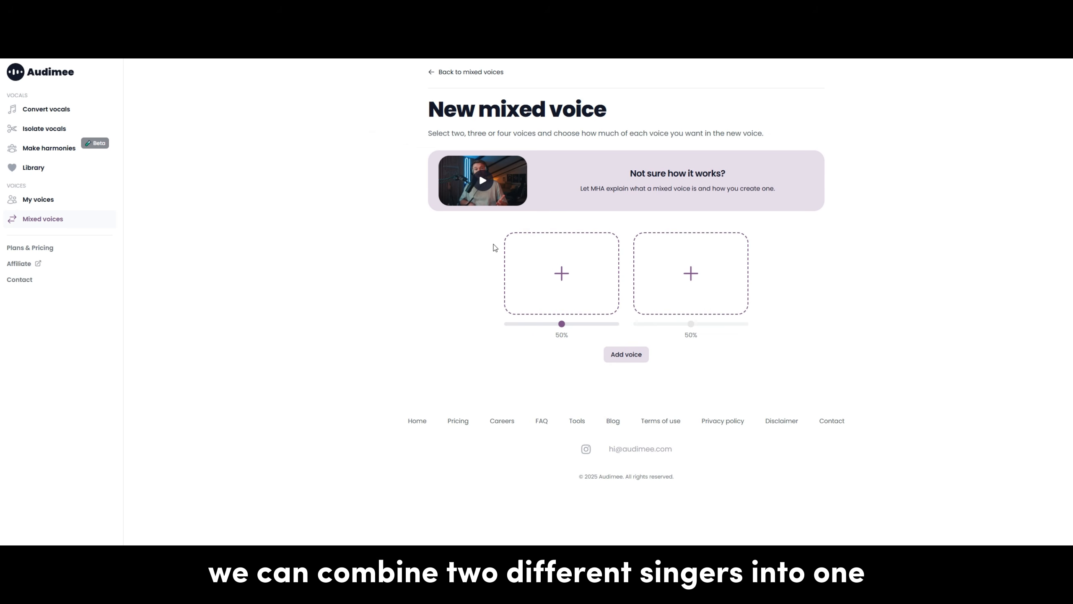
click(598, 259)
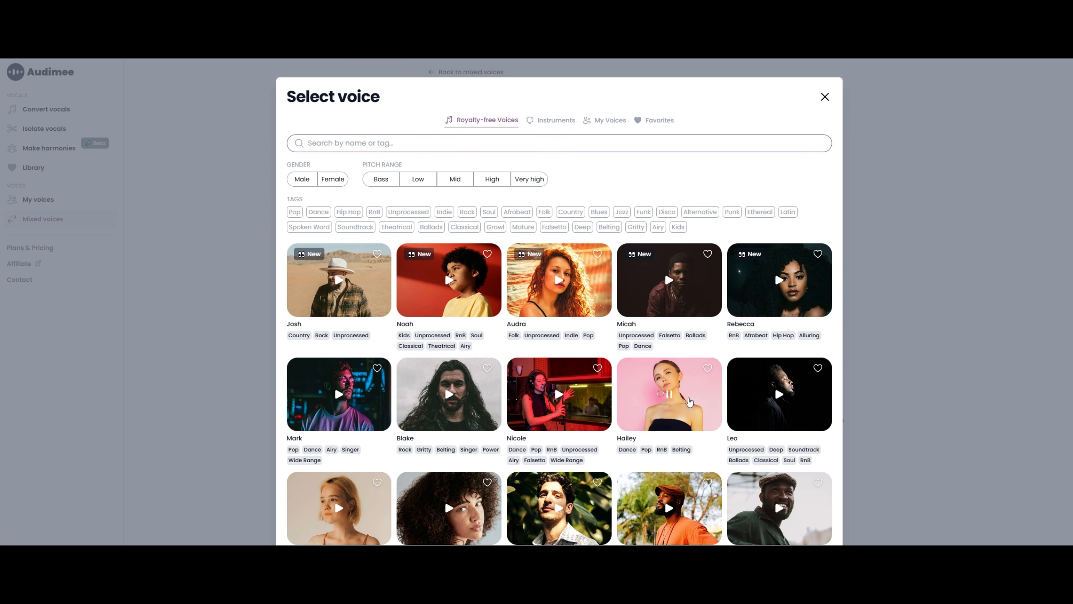
scroll(718, 397, down, 1)
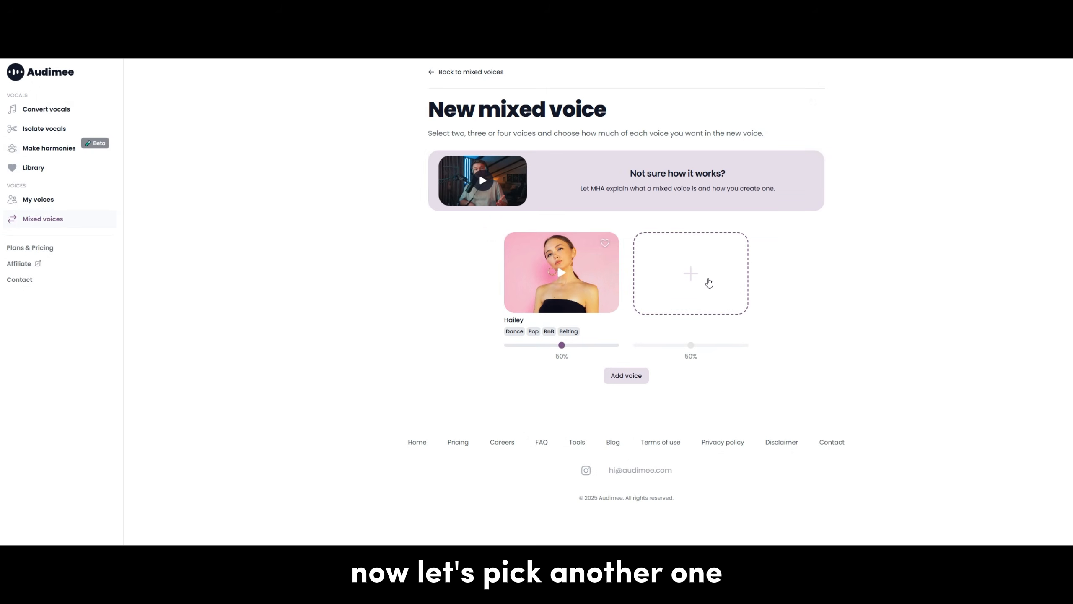
Step: Add Leondra as the second voice at a 50% blend and create the mixed voice
click(706, 280)
scroll(645, 294, down, 3)
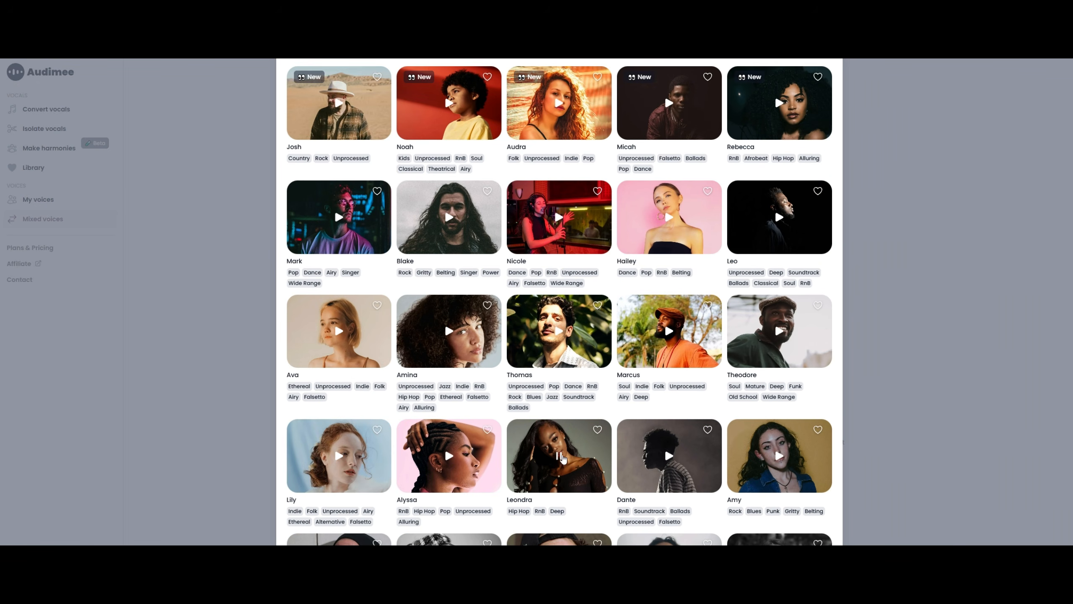
click(582, 465)
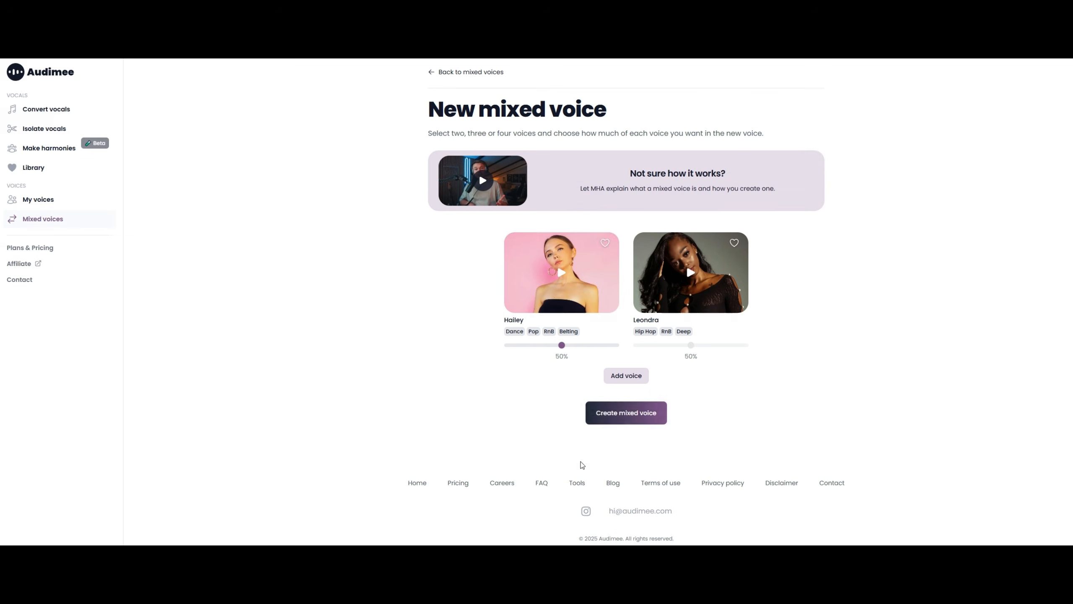
click(643, 410)
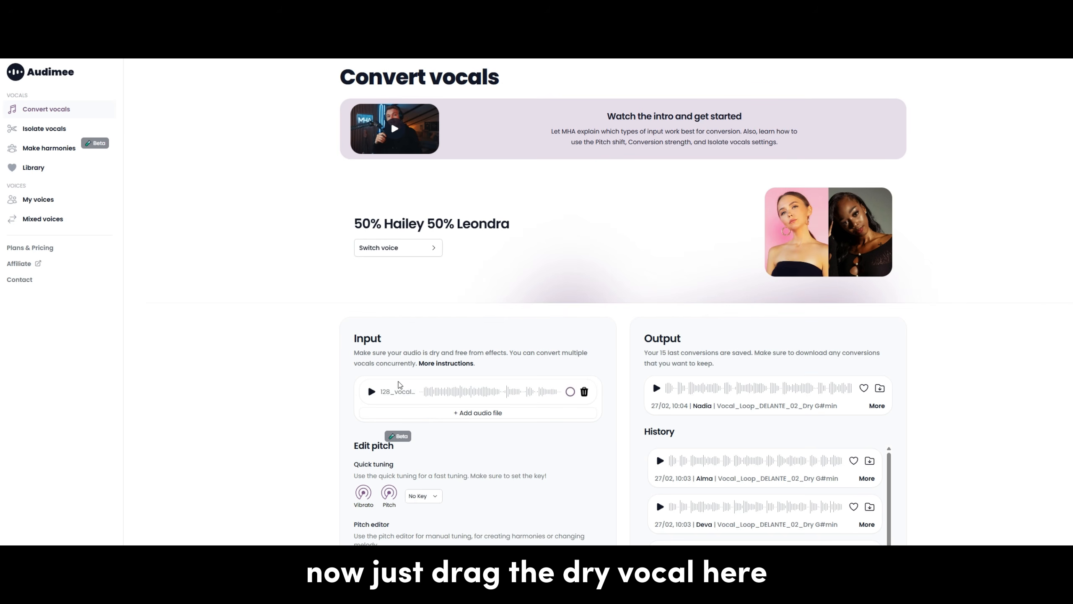
Step: Set the quick tuning key to C# Min, convert the dry vocal with the 50% Hailey 50% Leondra voice and play the result
scroll(421, 410, down, 2)
click(421, 407)
click(418, 221)
scroll(581, 423, down, 5)
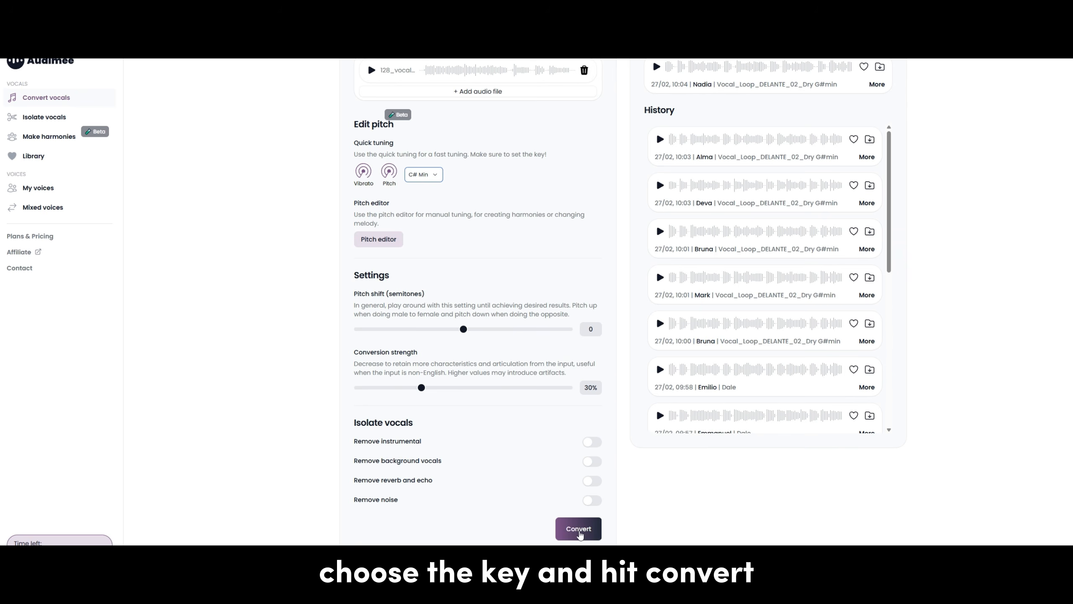
click(579, 529)
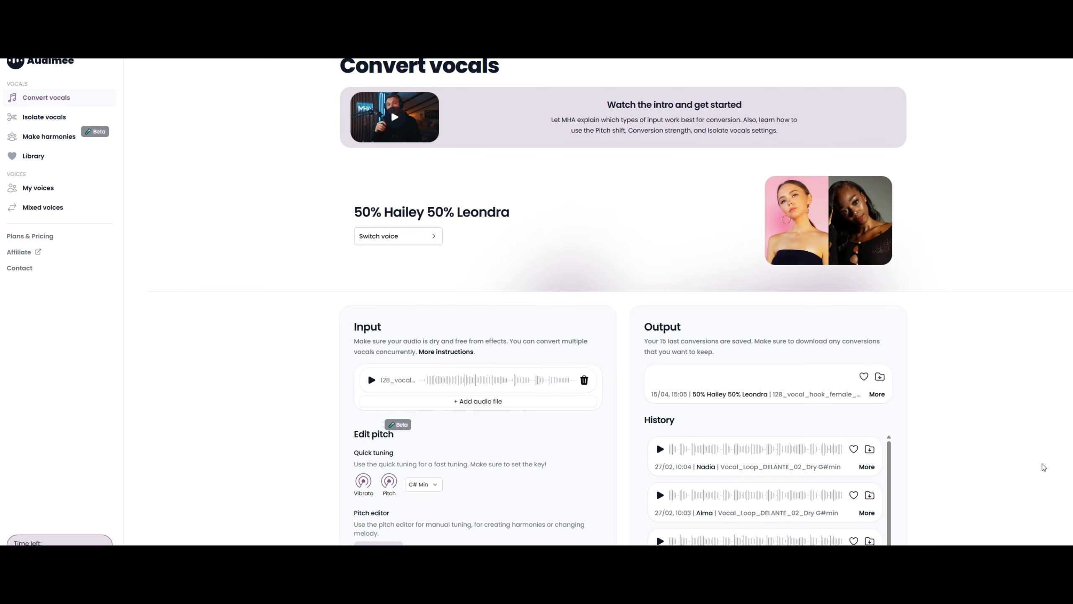
click(656, 378)
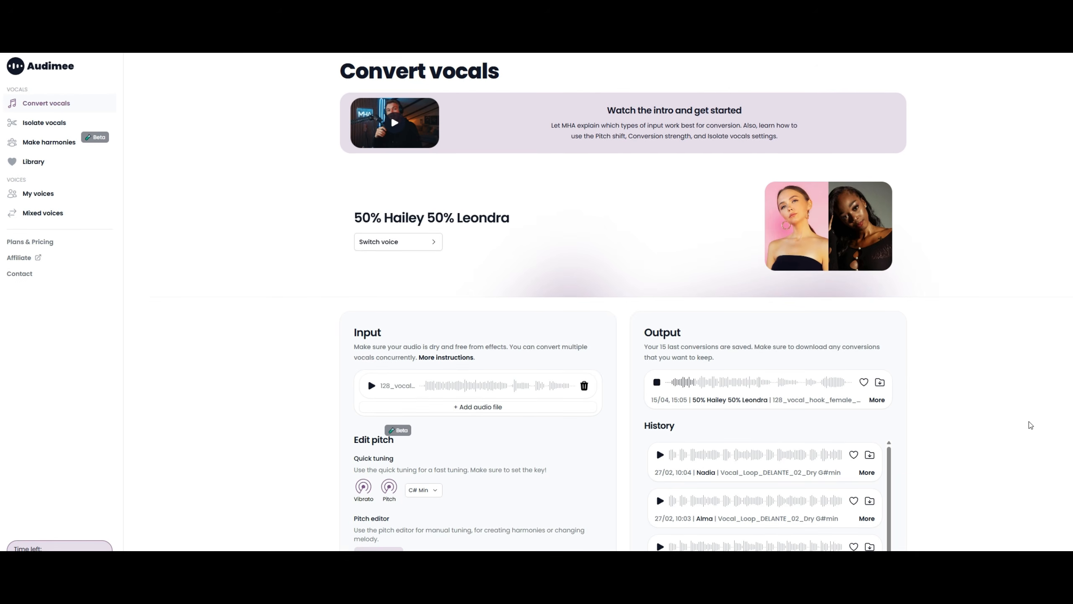
Step: Open Audimee's harmony maker and set the input vocal's key to C# Min
click(50, 146)
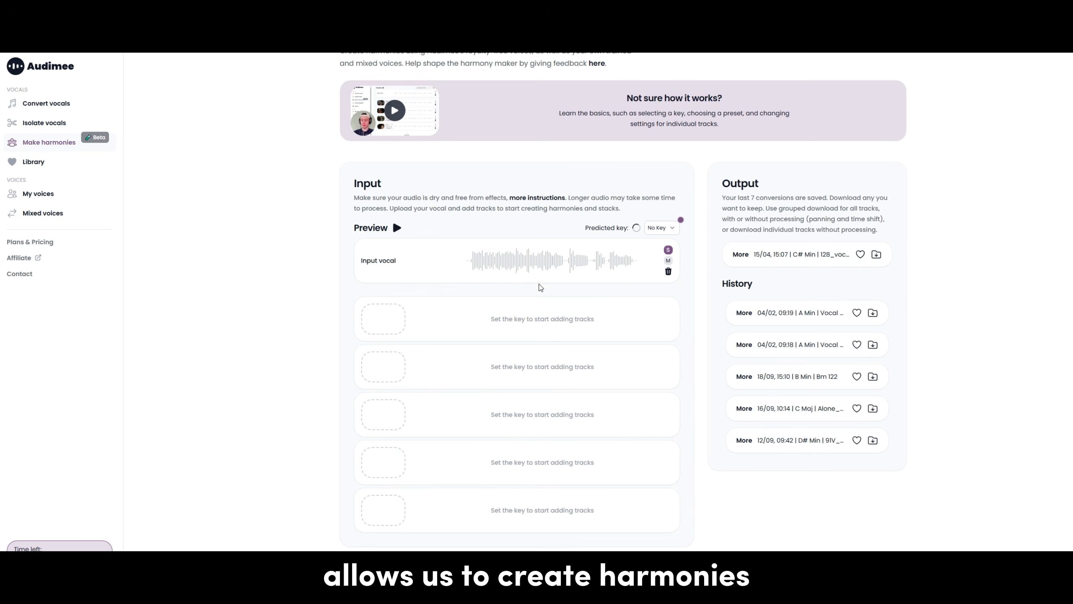
click(672, 225)
click(659, 287)
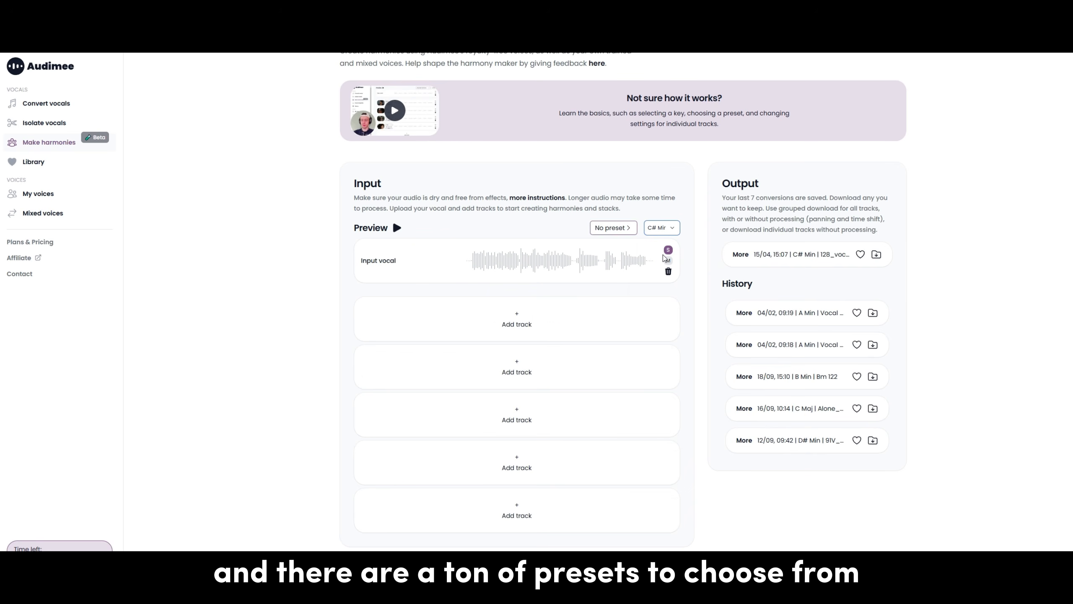
Step: Apply the Synth Vocal Stack preset to the input vocal in the harmony maker and preview the stack
click(618, 229)
scroll(607, 233, down, 12)
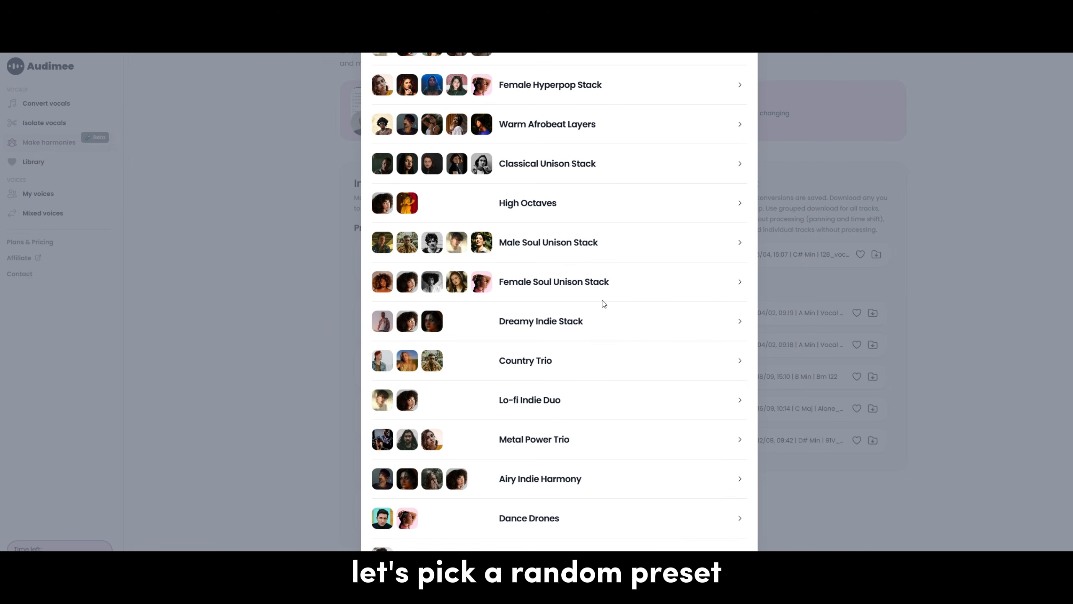
scroll(578, 377, down, 3)
click(571, 290)
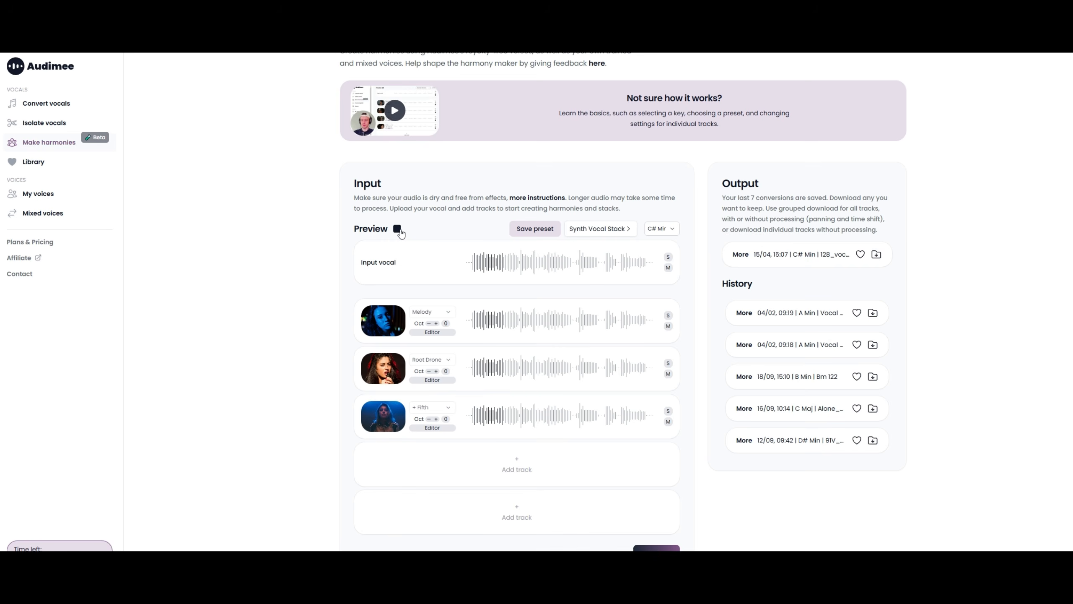
click(397, 229)
scroll(672, 536, down, 1)
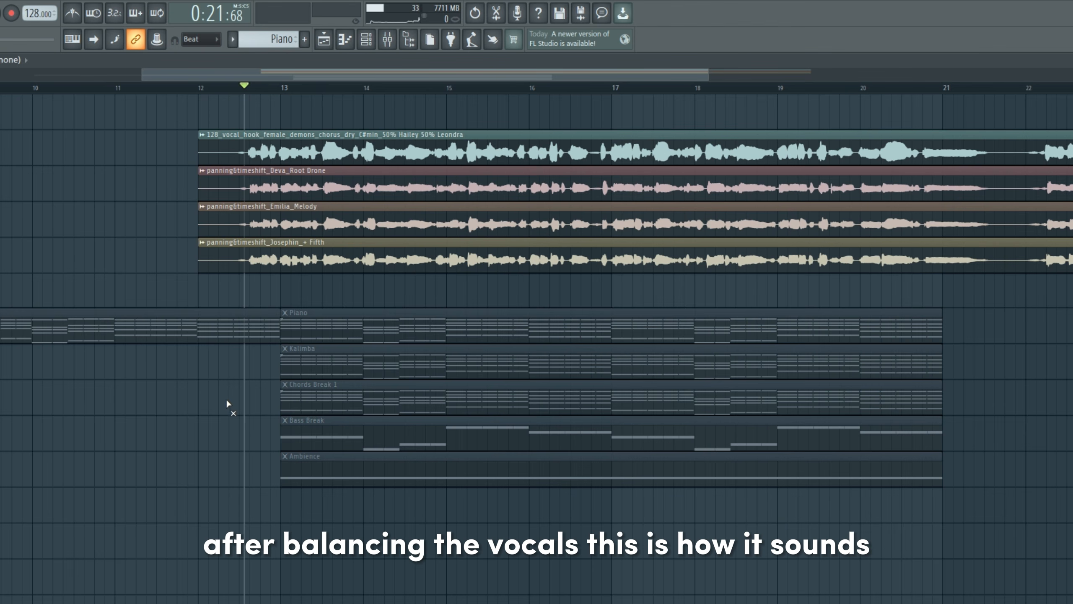
Step: Switch to FL Studio and play the converted vocal with its Root Drone, Melody and Fifth harmony layers
key(space)
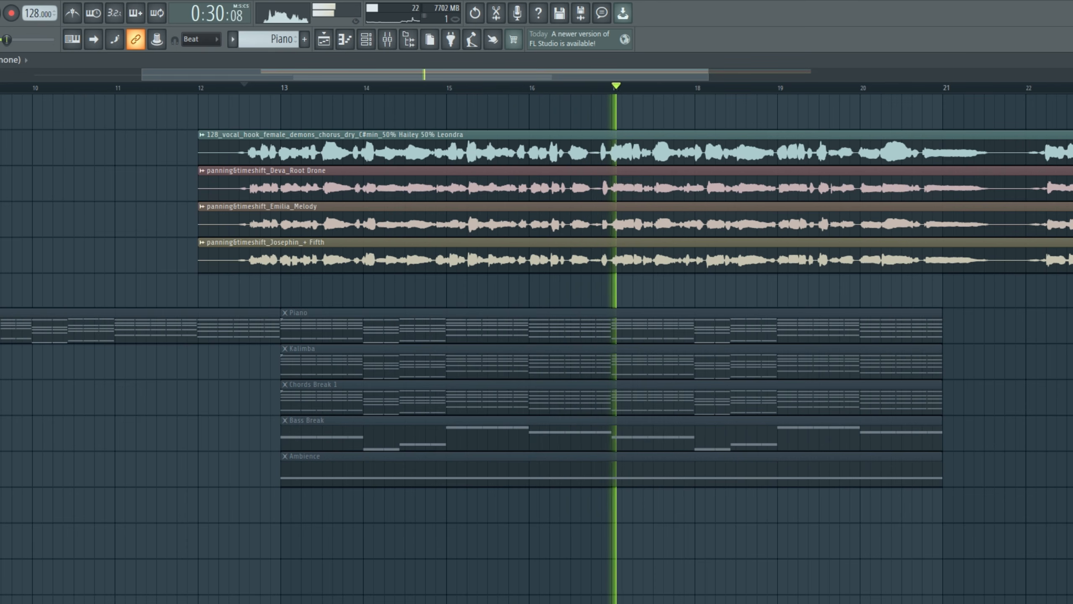
drag(73, 299, 8, 311)
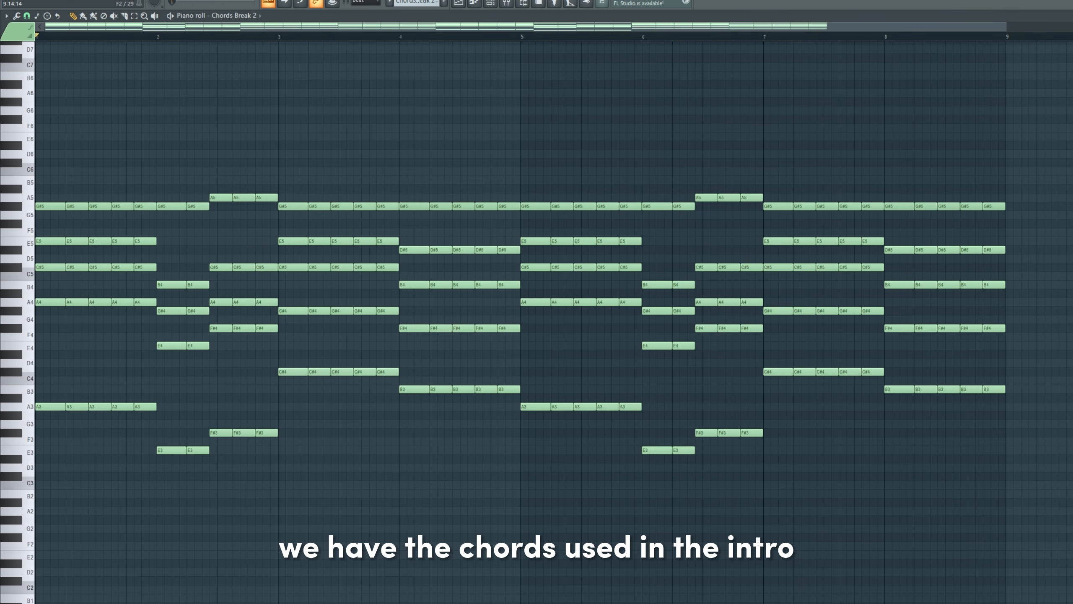
Step: Delete all notes in bars 5 to 8 and the chords in bar 2 of the Chords Break 2 piano roll
drag(1054, 491, 520, 132)
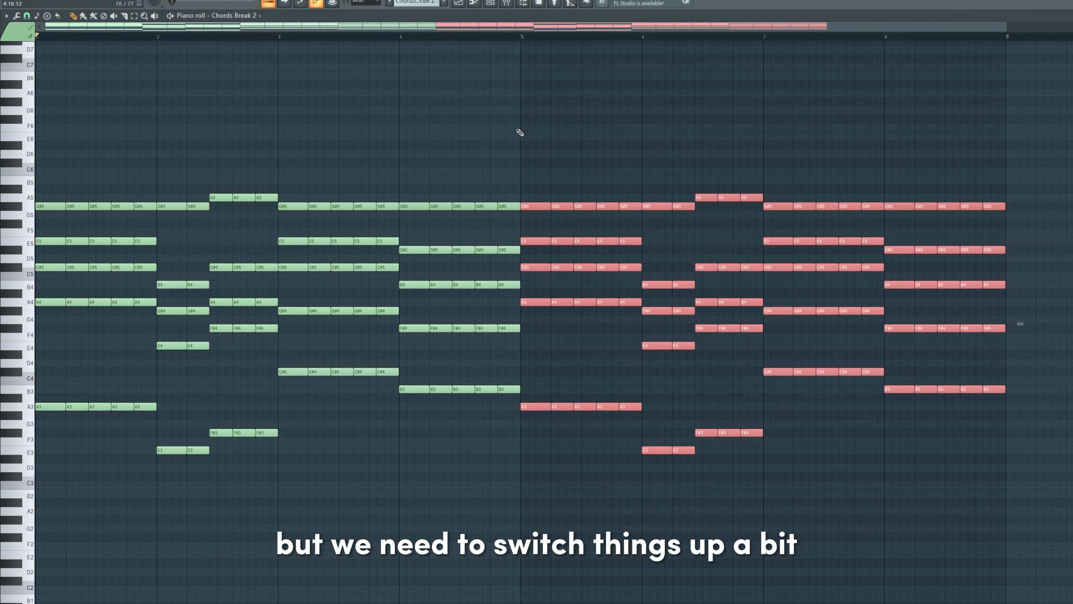
key(Delete)
drag(279, 491, 156, 219)
key(Delete)
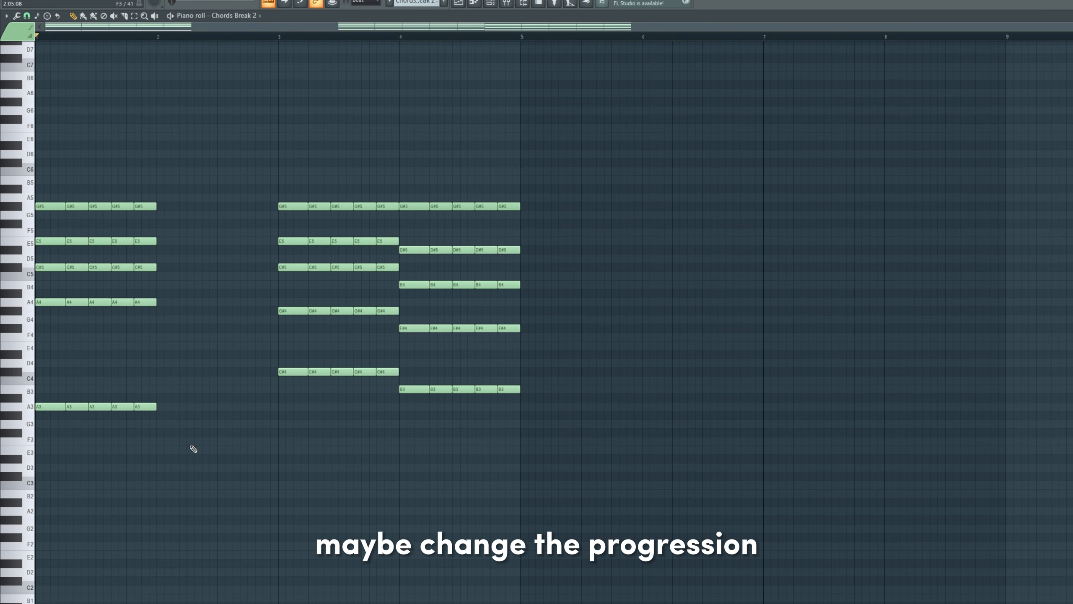
Step: Remove the repeated chord hits so bars 1, 3 and 4 keep one chord each, and copy bar 4's chord to bar 2
drag(393, 391, 317, 203)
key(Delete)
drag(581, 428, 442, 204)
key(Delete)
drag(473, 444, 412, 201)
drag(424, 206, 182, 206)
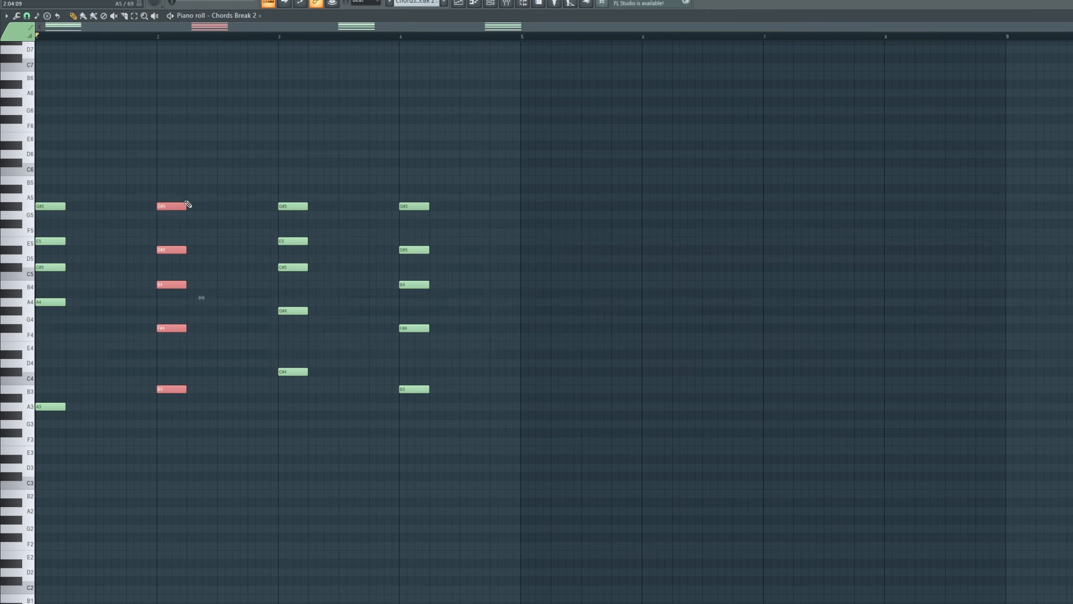
Step: Select all four Chords Break 2 chords and lengthen them to fill a whole bar each
key(ctrl+a)
drag(428, 386, 520, 385)
key(ctrl+z)
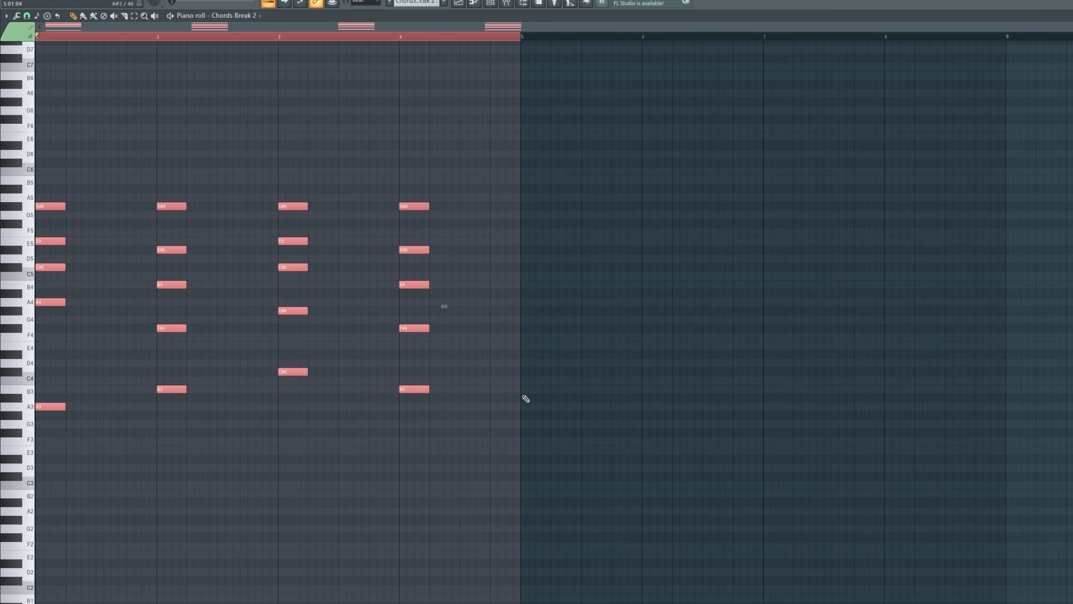
drag(426, 393, 522, 388)
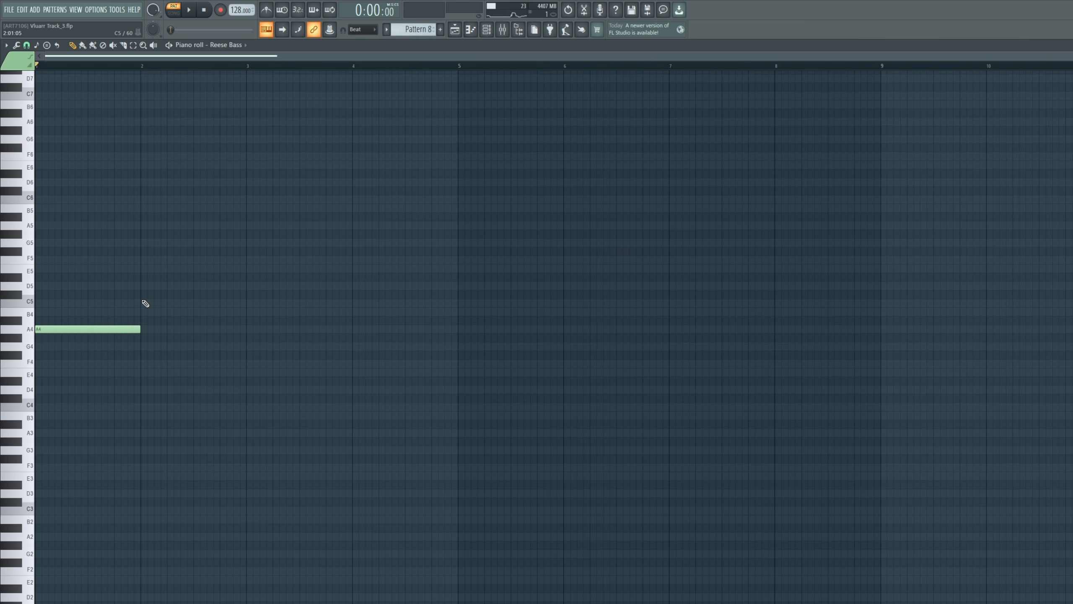
Step: Add one-bar Reese Bass notes B4, C#5 and B4 in bars 2 to 4, and play the pattern
click(140, 311)
click(246, 294)
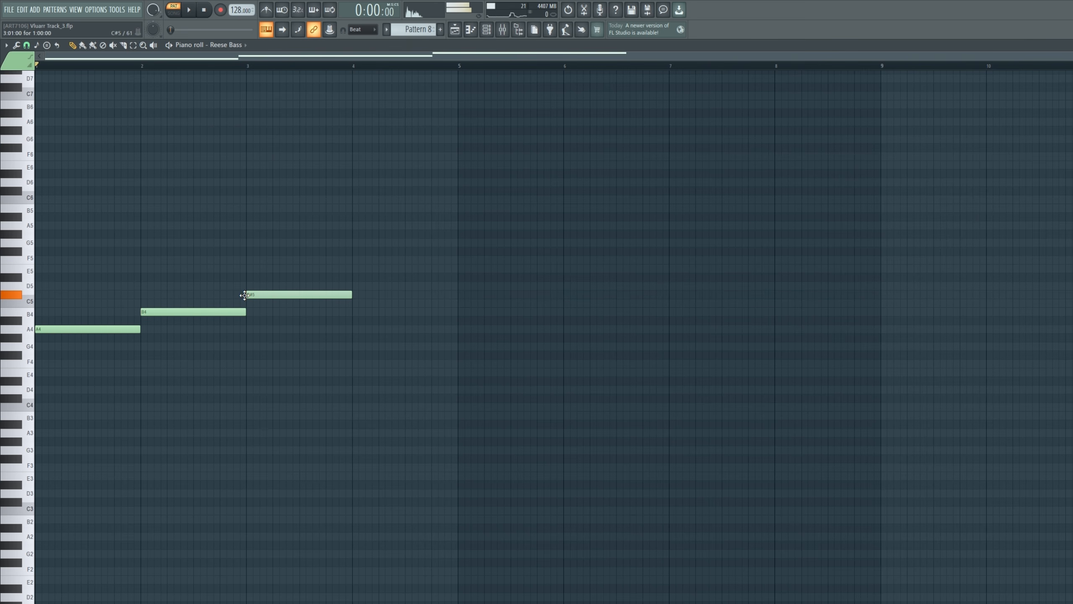
click(353, 312)
key(space)
scroll(443, 208, up, 2)
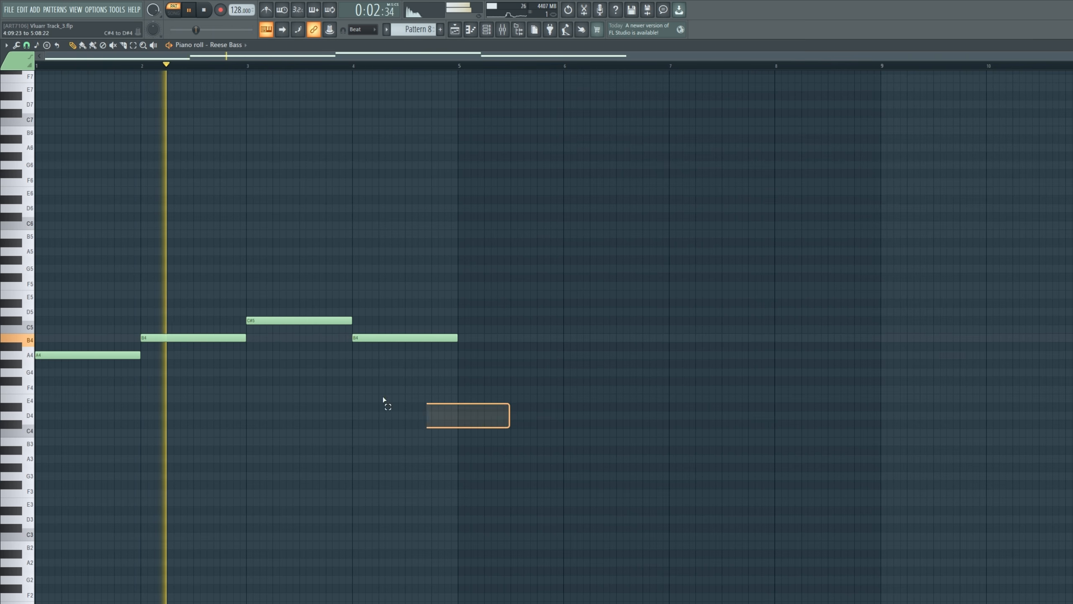
Step: Duplicate the four Reese Bass notes into bars 5 to 8 and clear the selection
key(ctrl+a)
key(ctrl+b)
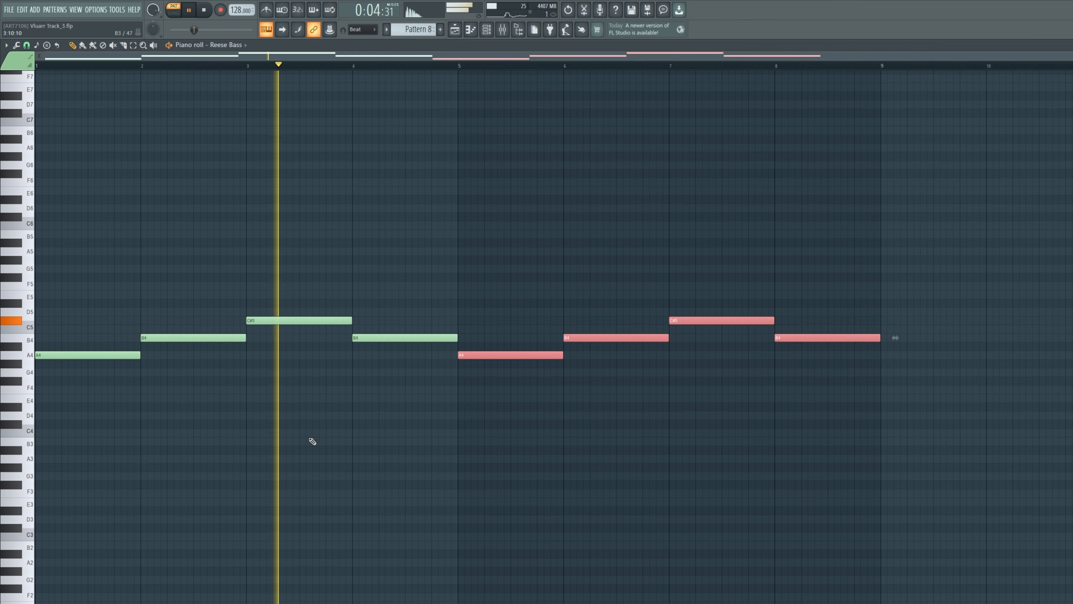
key(ctrl+d)
scroll(550, 57, down, 2)
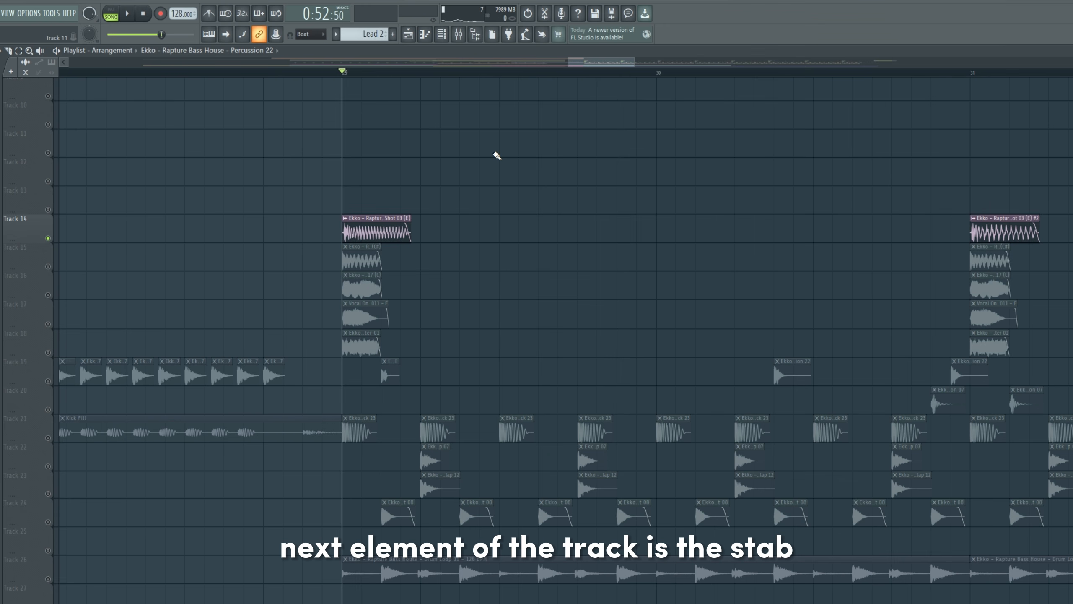
Step: Inspect the audio clips layered on tracks 14 to 18 for the stab and play them together from bar 29
double_click(395, 218)
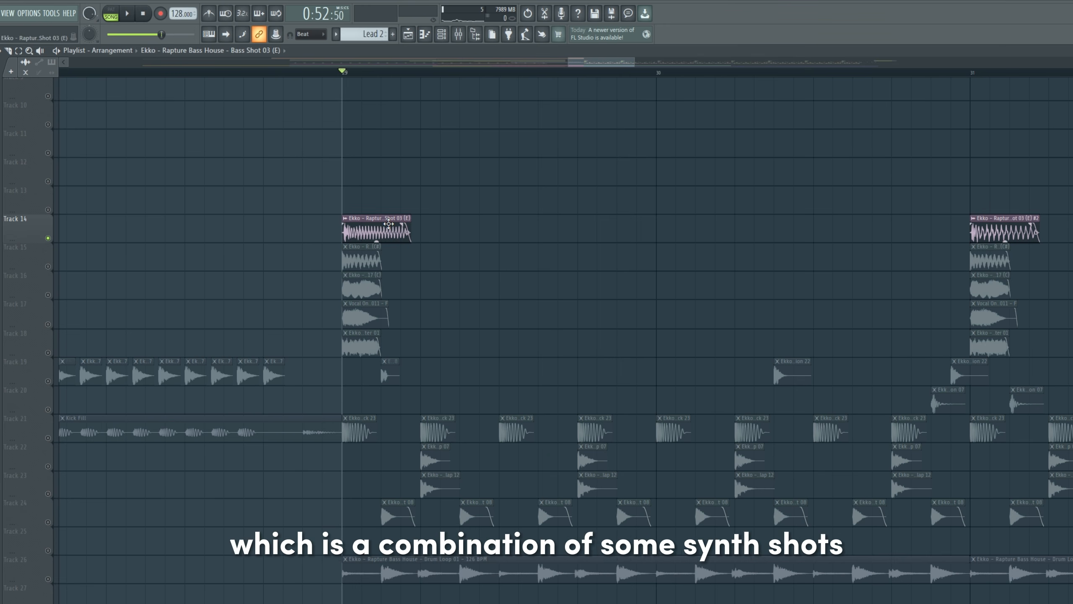
drag(211, 191, 842, 166)
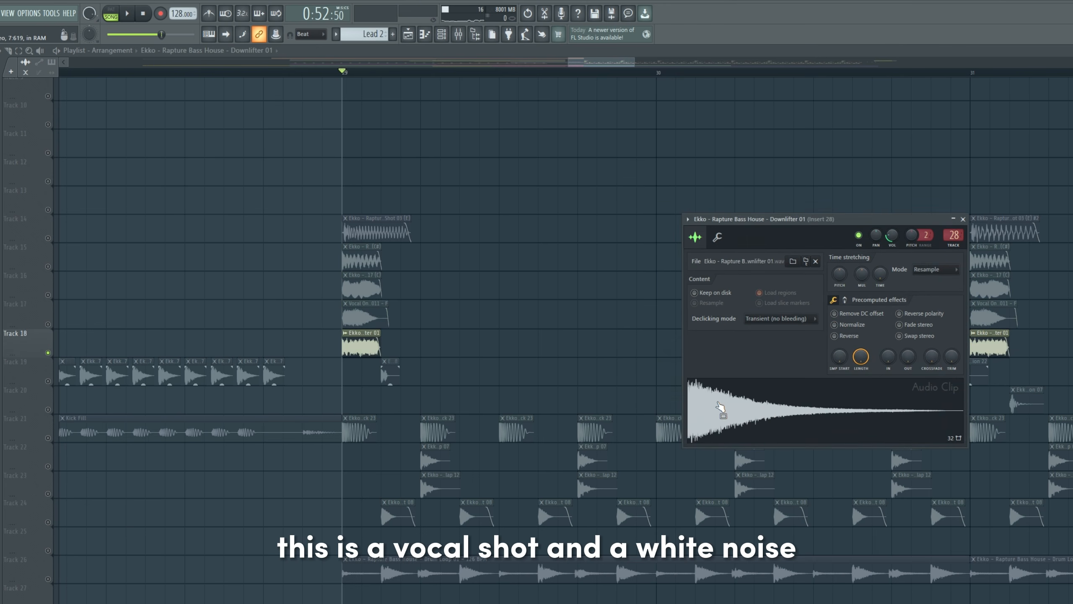
key(space)
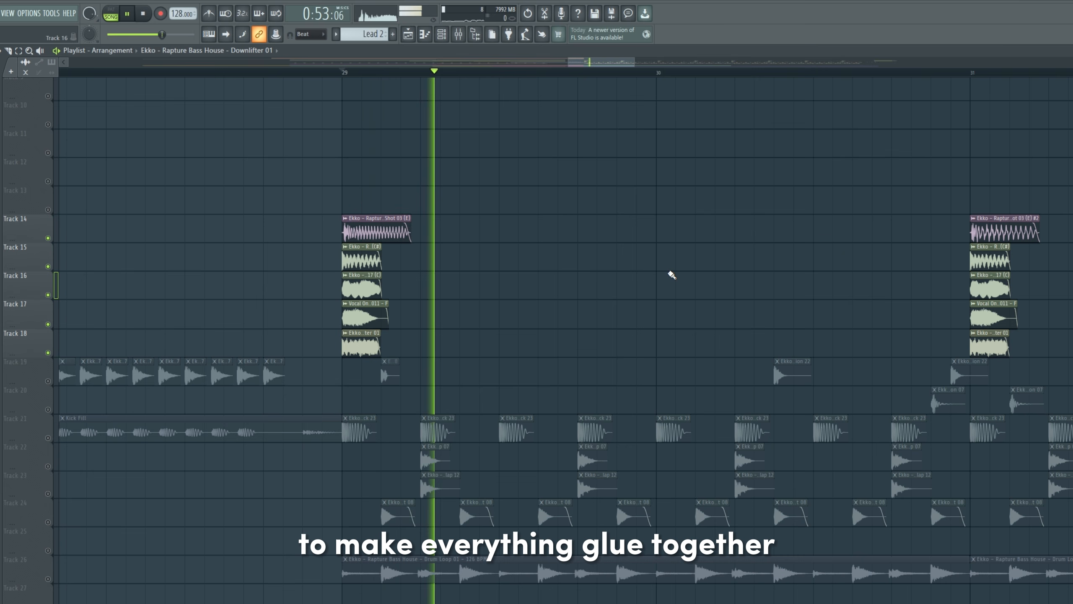
key(space)
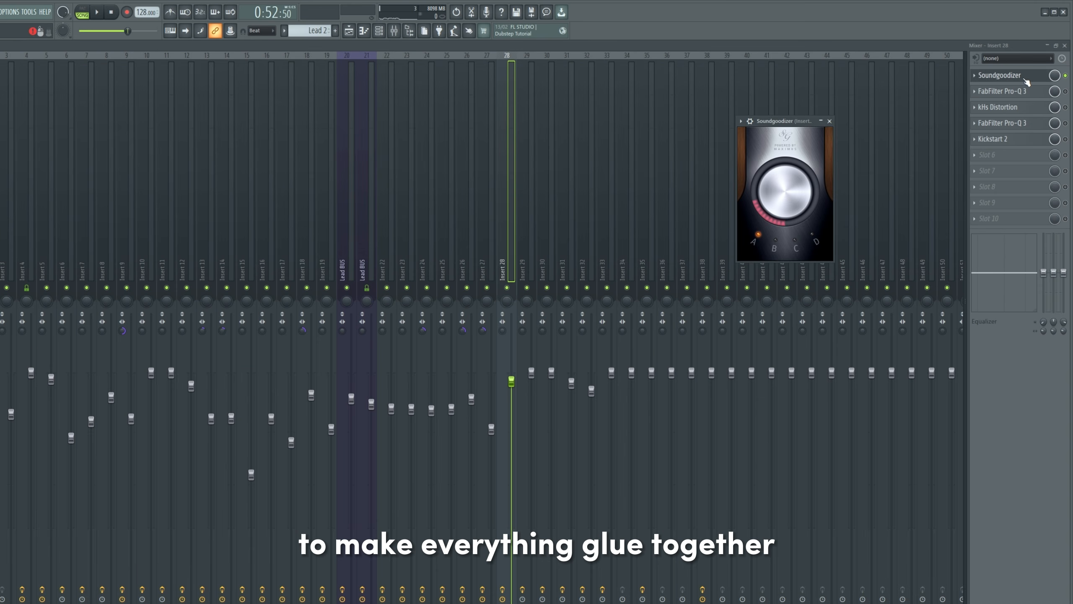
Step: Review the Soundgoodizer and FabFilter Pro-Q 3 effects on the stab's mixer insert 28
click(1026, 78)
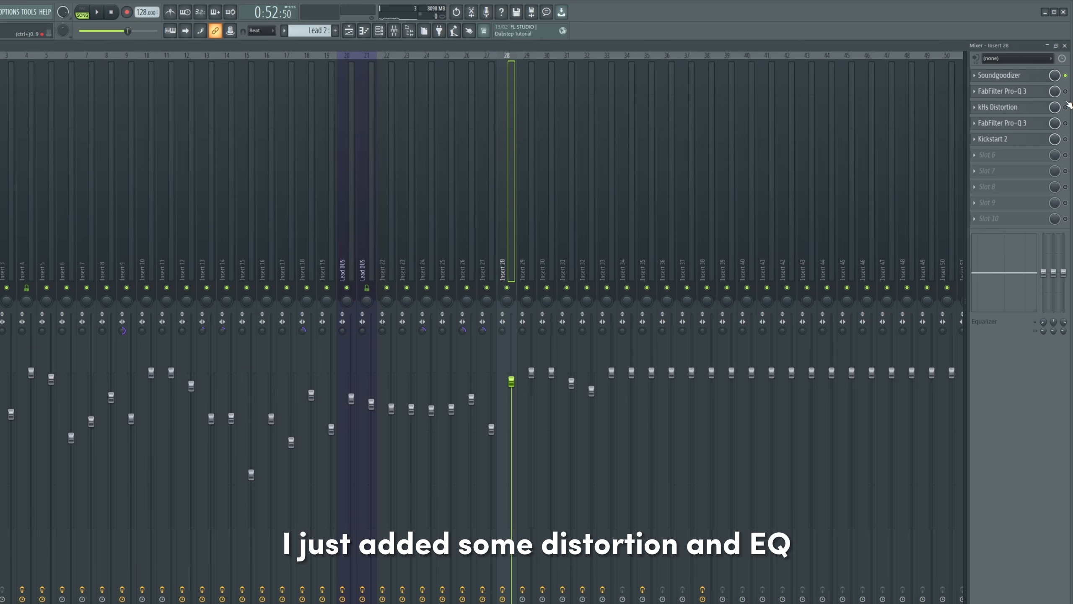
click(1043, 96)
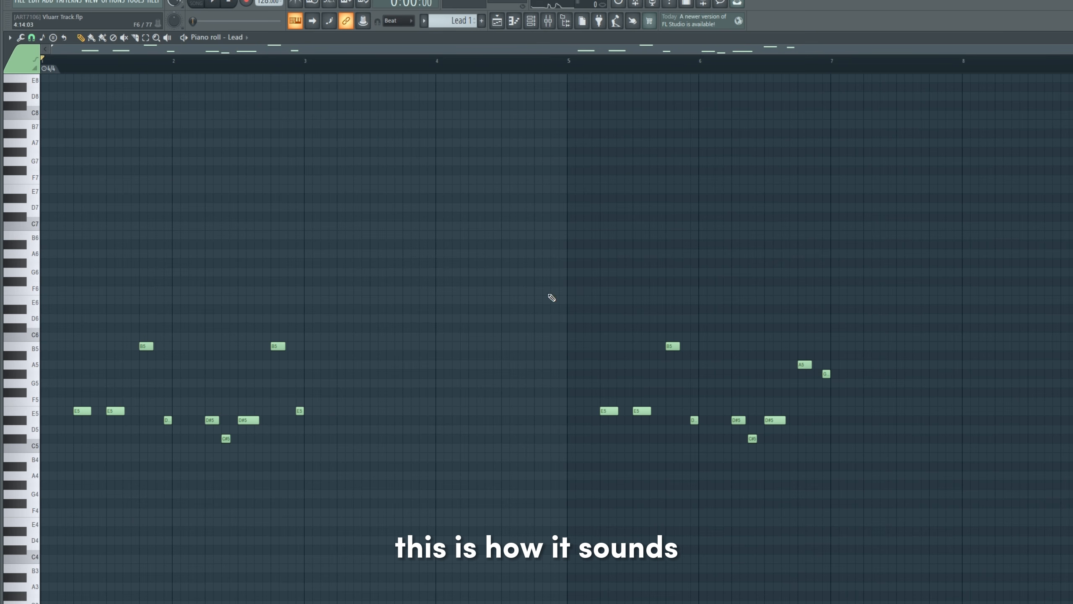
Step: Play the Lead 1 pattern's melody in the Lead piano roll
key(space)
scroll(622, 282, down, 1)
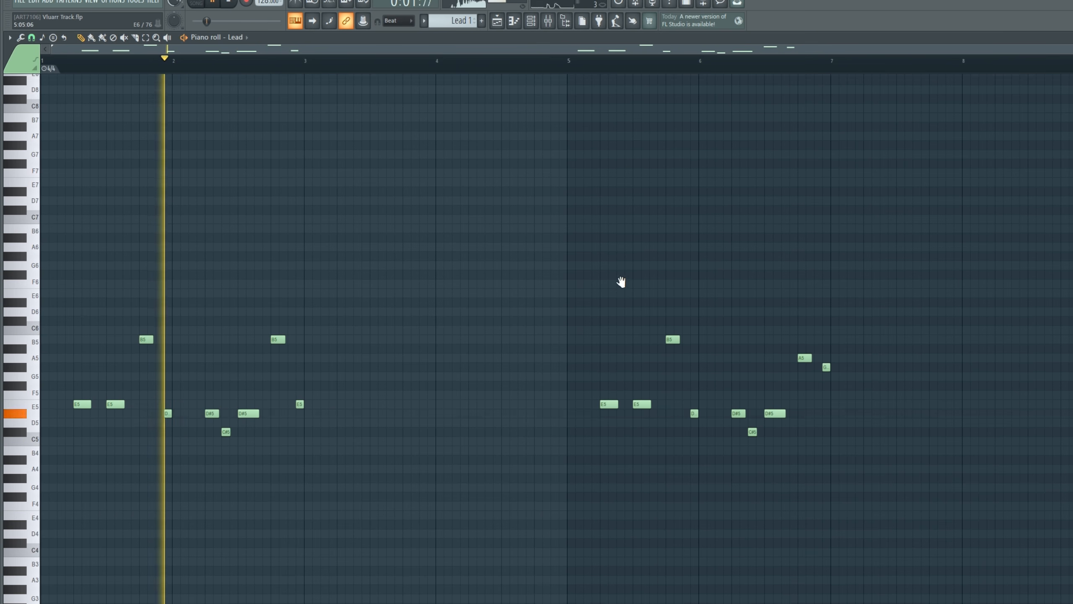
scroll(621, 282, down, 1)
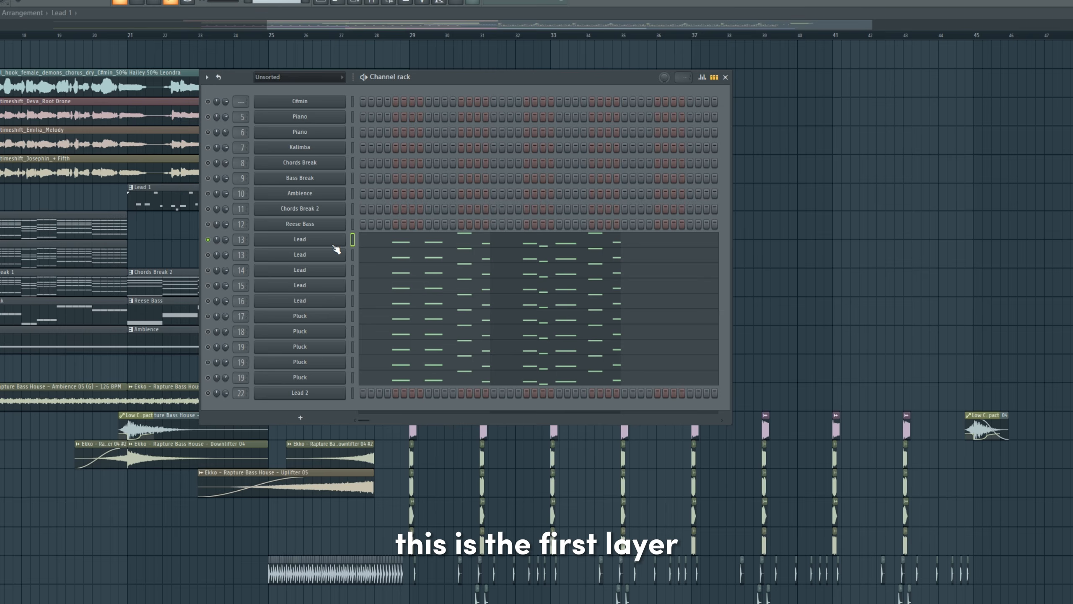
Step: Open the Lead layers' synths and link LFO 1 to the pink noise level in the second layer
click(300, 239)
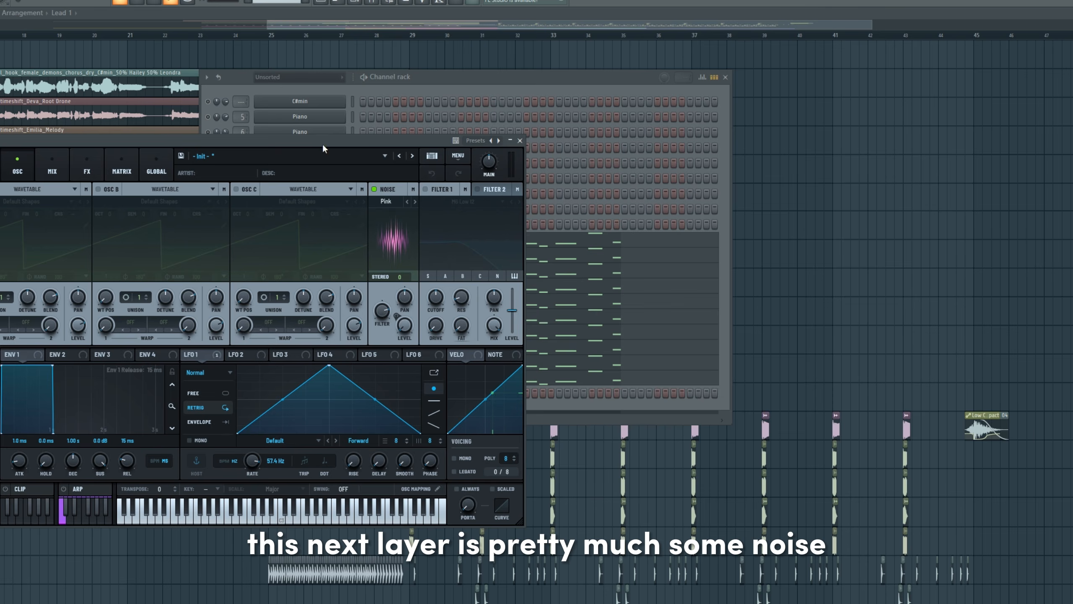
drag(330, 89, 851, 91)
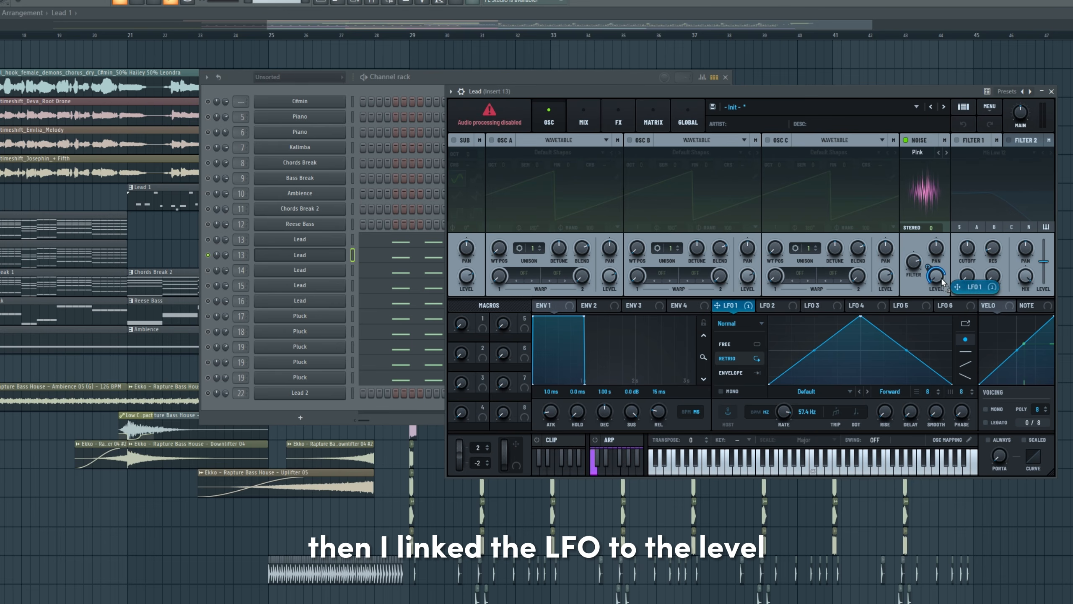
drag(942, 279, 741, 300)
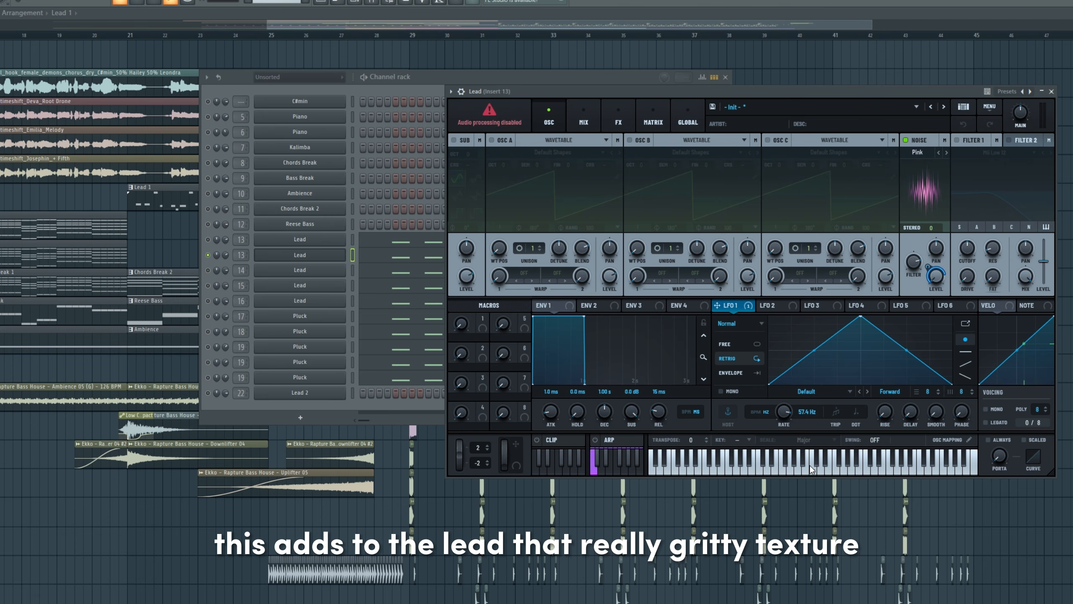
Step: Play the pattern while stepping through the Serum 2 settings of the Lead layers on inserts 13 to 16
key(space)
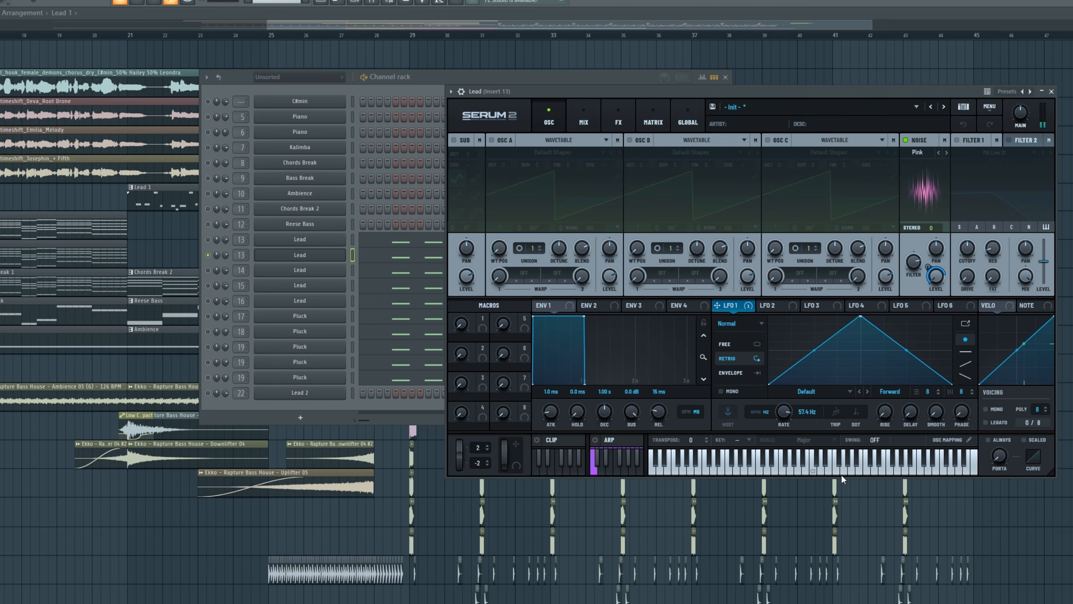
key(Down)
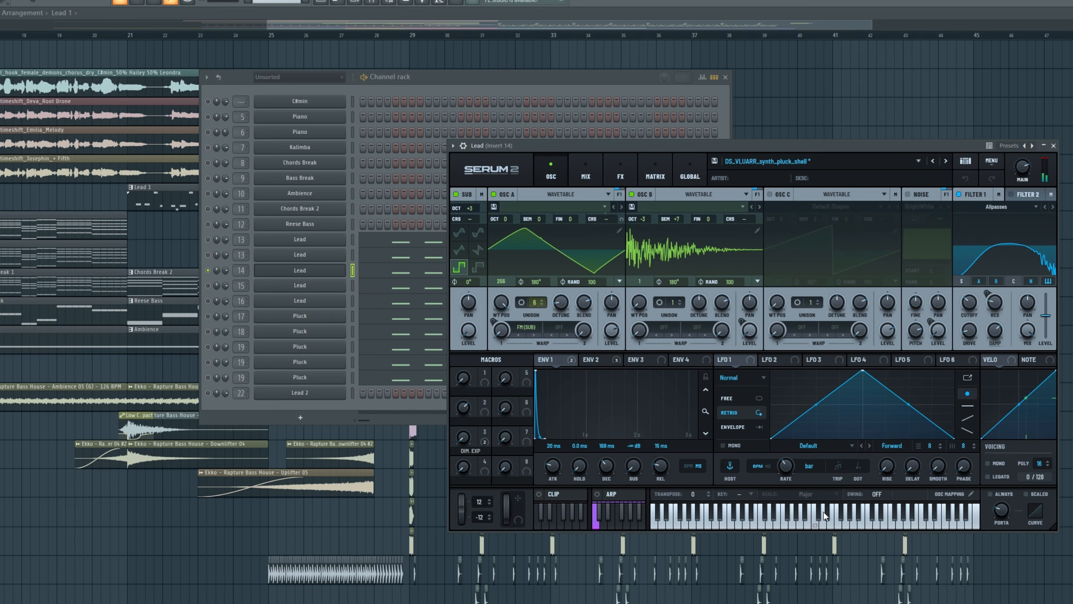
key(Down)
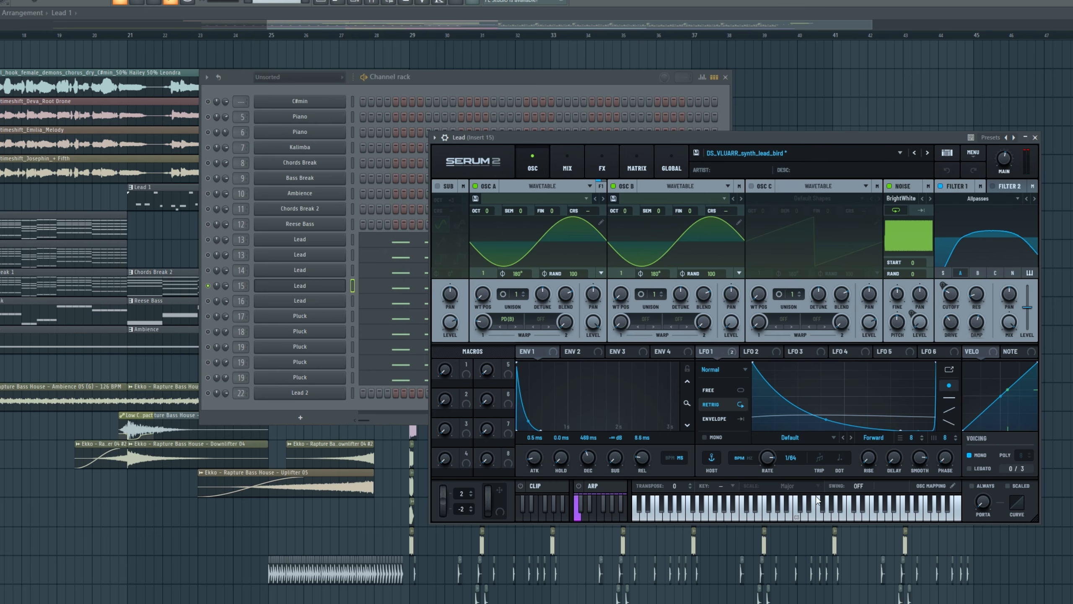
key(Down)
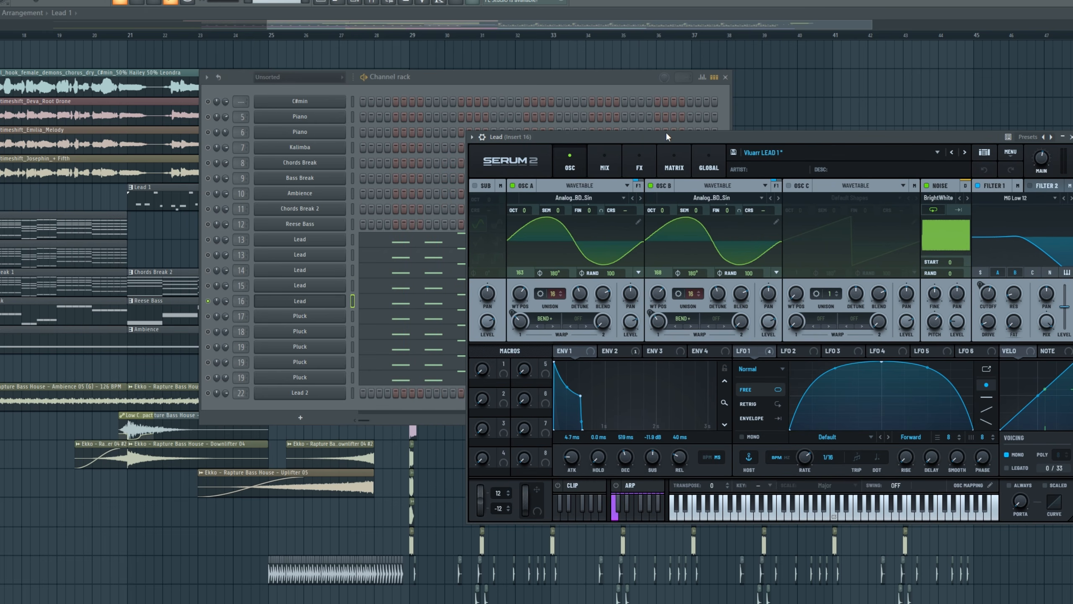
Step: Open the Pluck layer on insert 17, audition its sample, and solo and open the Pluck layer on insert 18
click(325, 321)
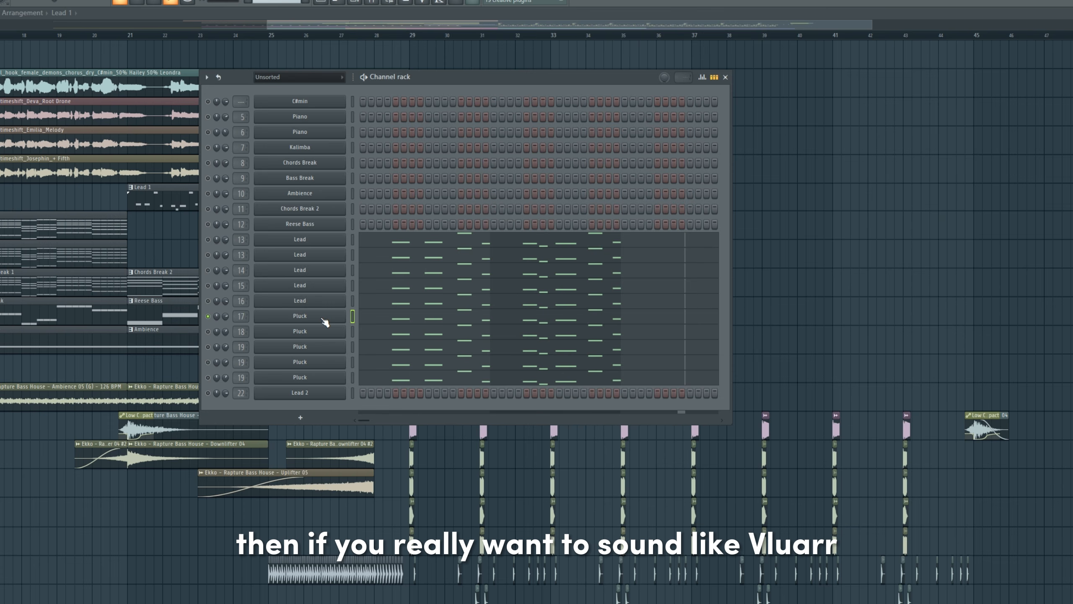
click(322, 319)
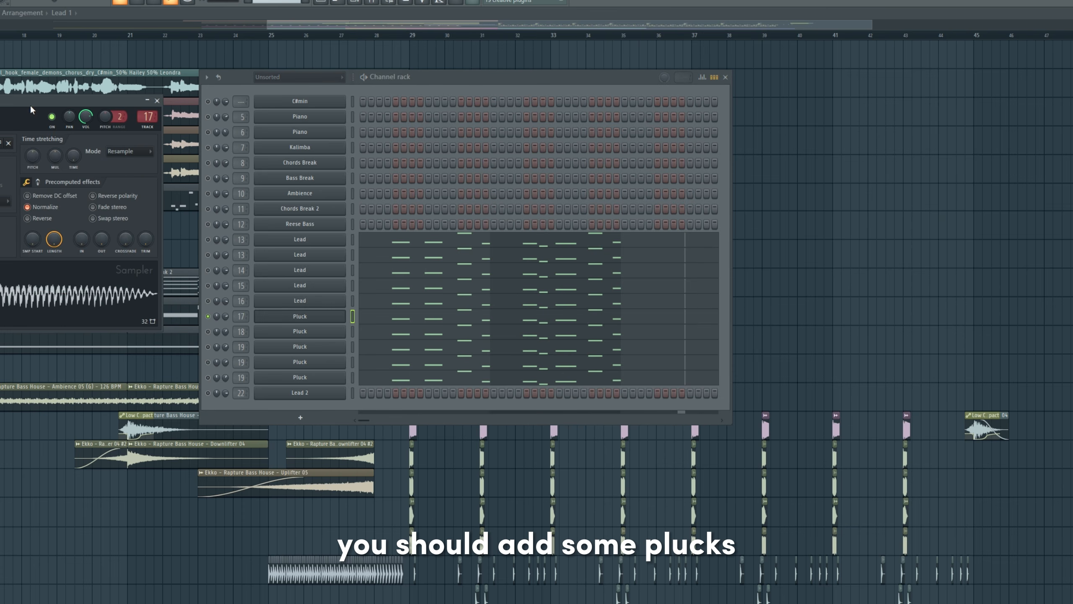
drag(31, 104, 801, 134)
click(771, 311)
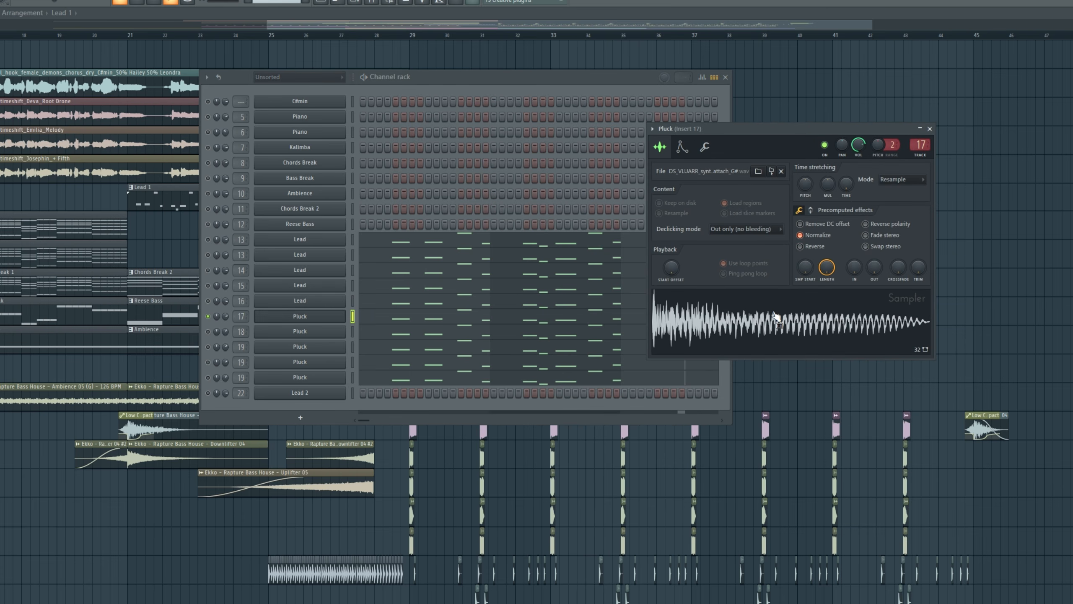
right_click(208, 332)
click(300, 332)
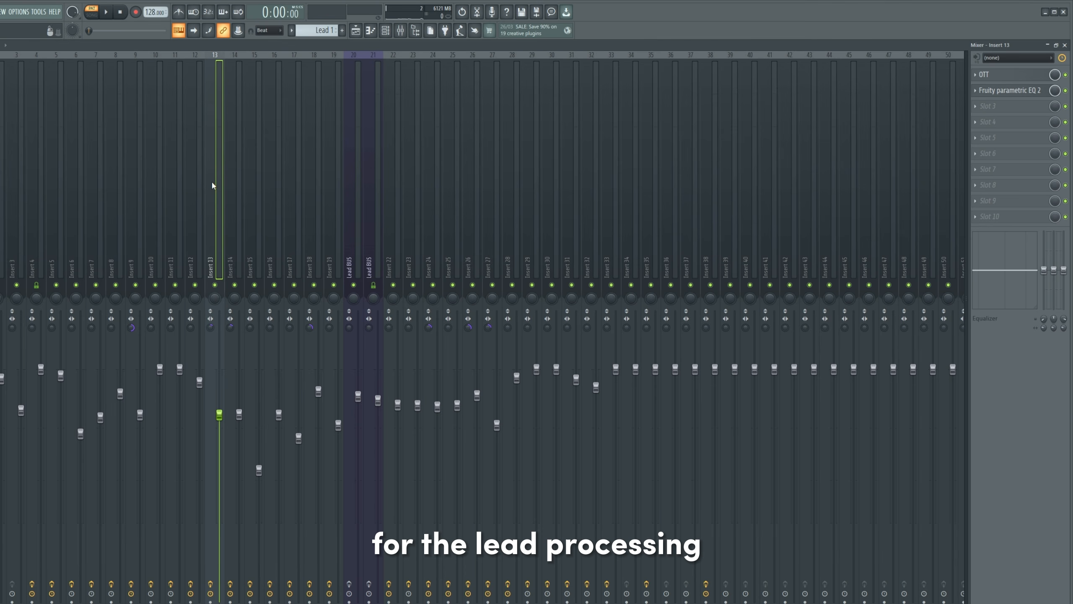
Step: Examine the effect chains on mixer insert 19 and on the first Lead BUS
click(332, 200)
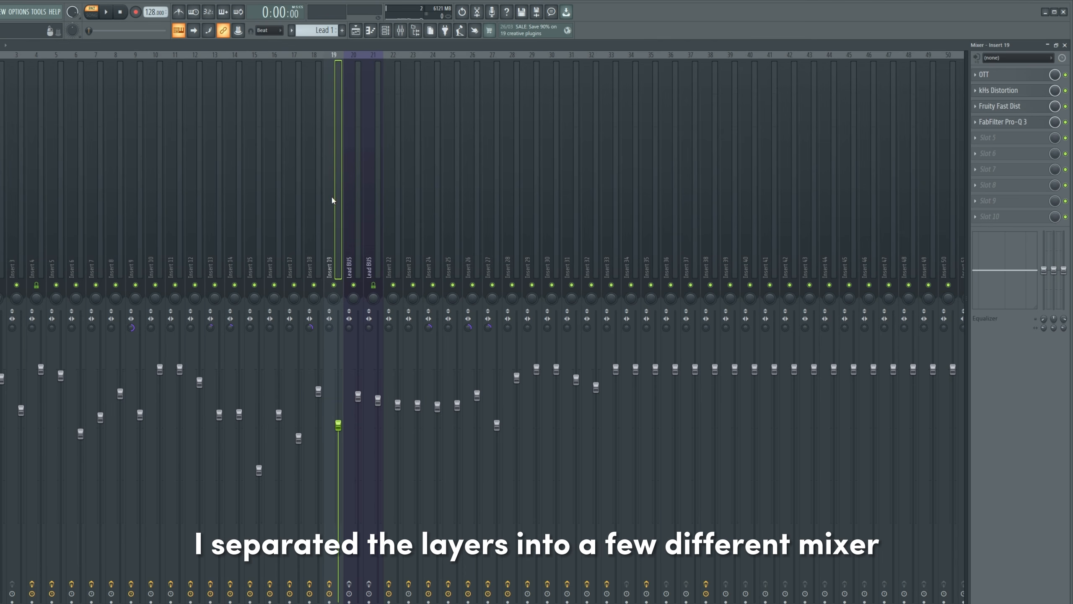
click(351, 219)
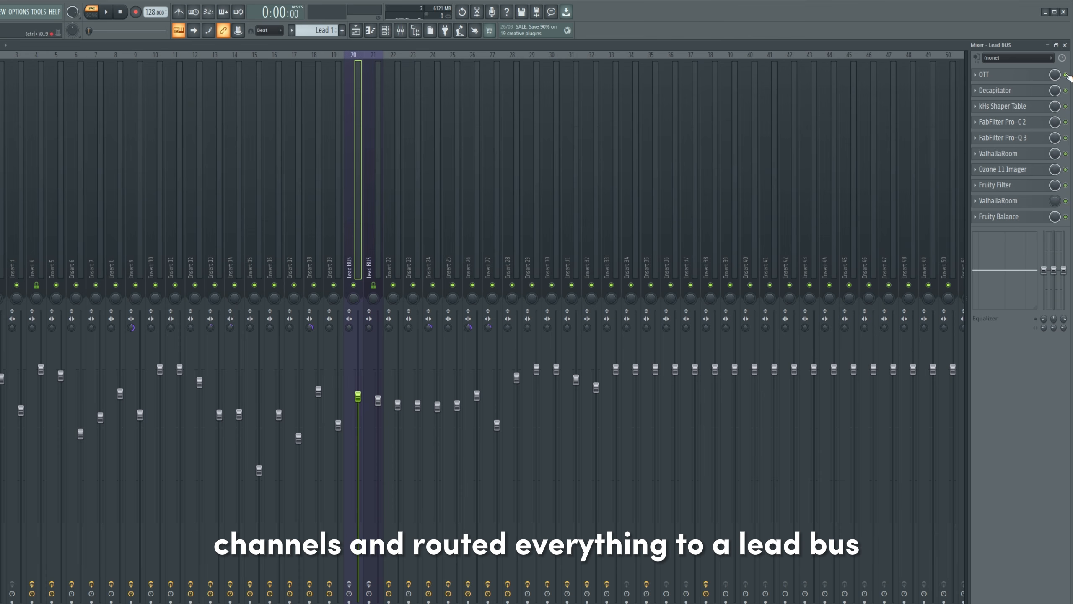
Step: Inspect the OTT and Decapitator settings on the first Lead BUS
click(1040, 75)
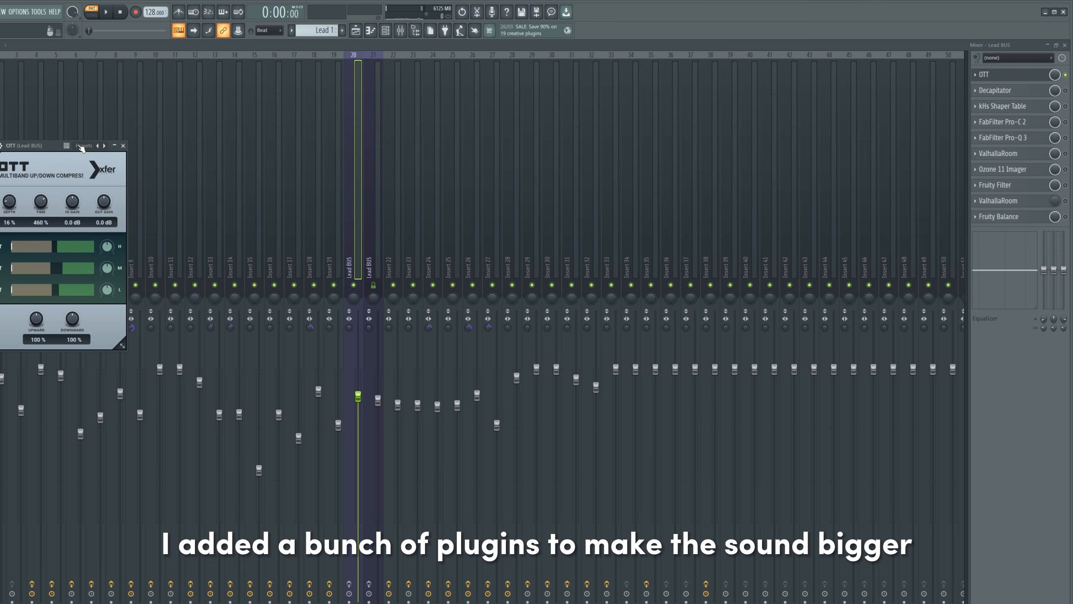
drag(51, 148, 469, 127)
click(541, 125)
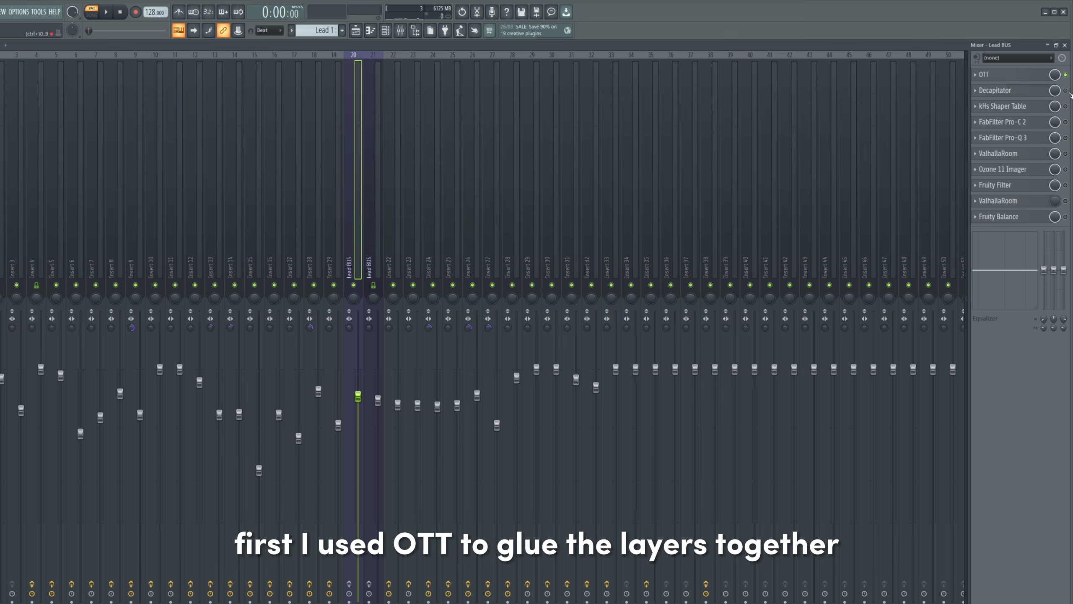
click(1039, 93)
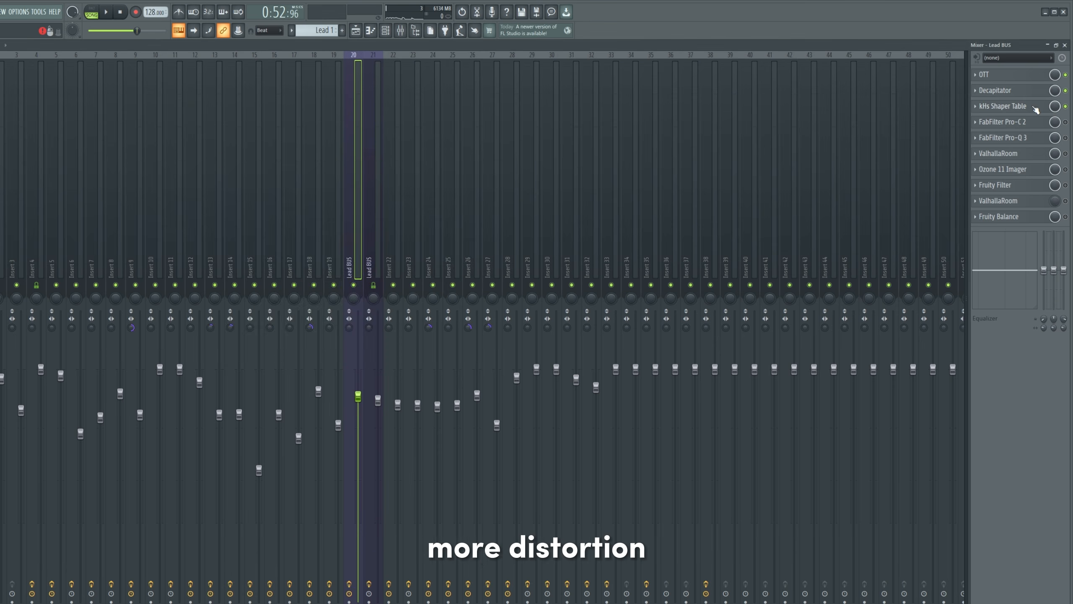
Step: Open kHs Shaper Table on the first Lead BUS and adjust its Mix amount during playback
click(1031, 106)
key(space)
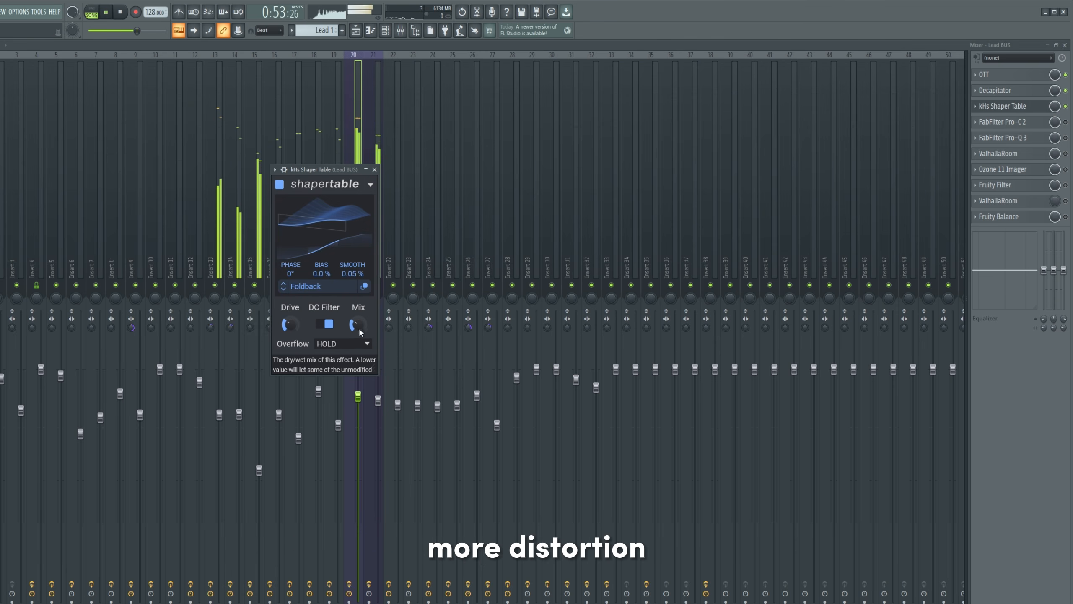
drag(358, 325, 358, 340)
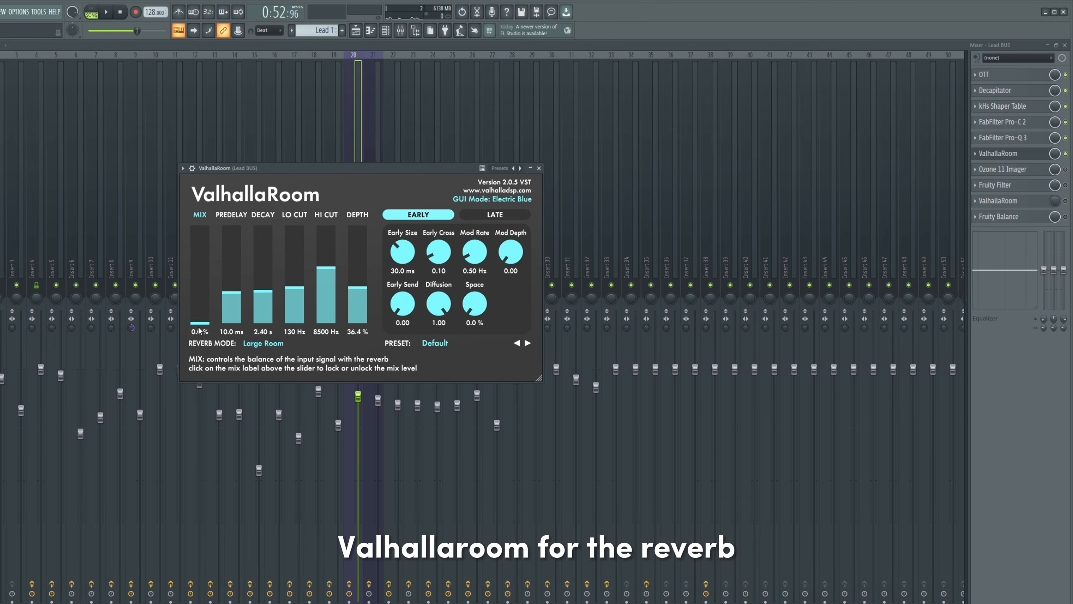
Step: Raise the ValhallaRoom reverb mix on the first Lead BUS and play back its automation clip beneath Lead 1
drag(200, 331, 202, 263)
drag(203, 286, 202, 243)
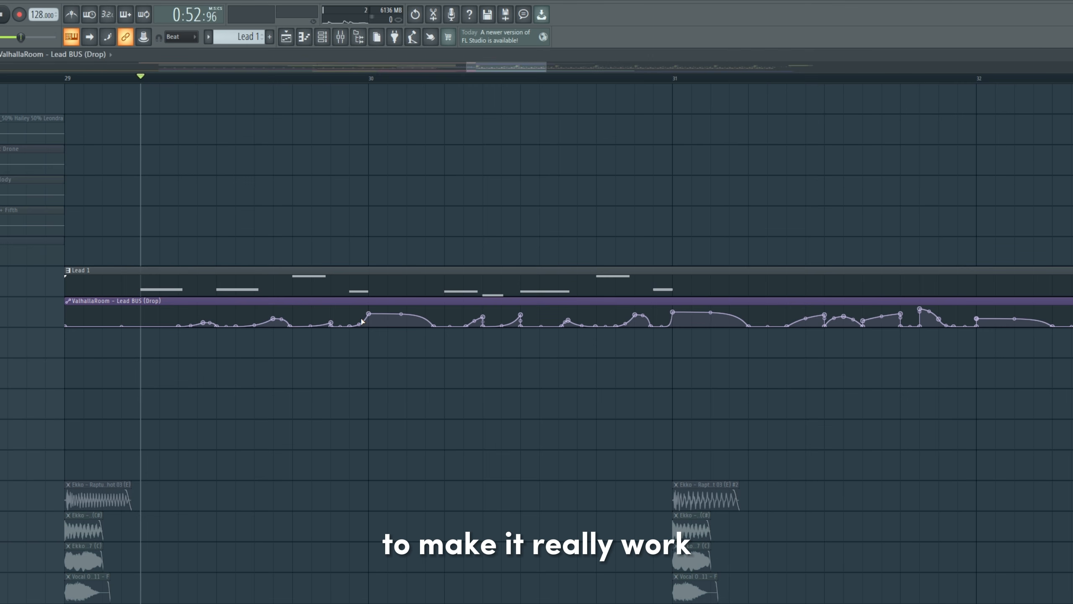
key(space)
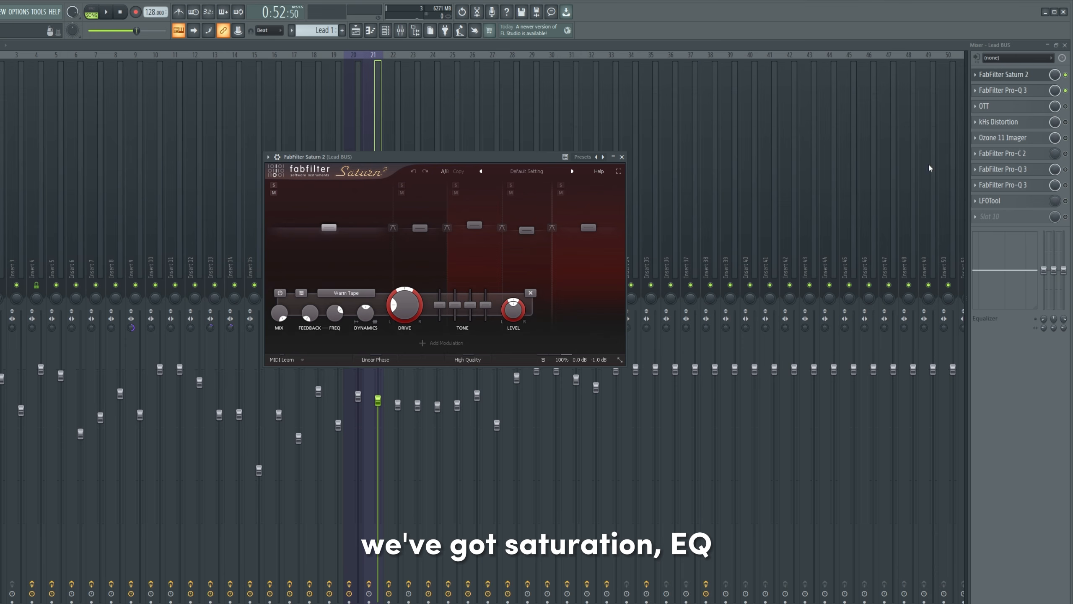
Step: On the second Lead BUS, open FabFilter Pro-Q 3, enable OTT, and adjust the kHs Distortion mix during playback
click(1038, 94)
click(1066, 106)
click(1031, 106)
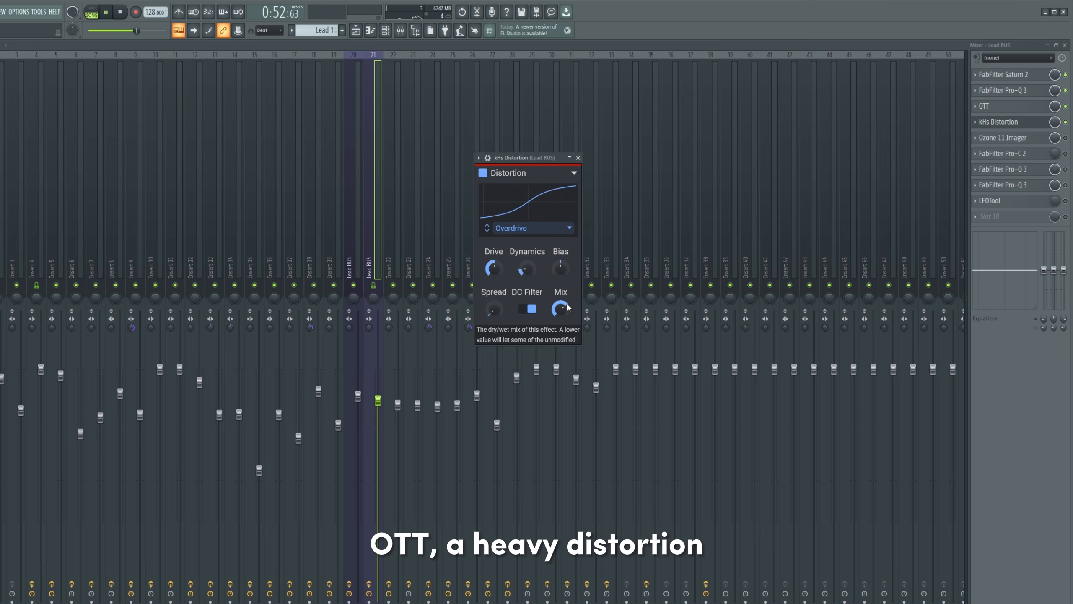
key(space)
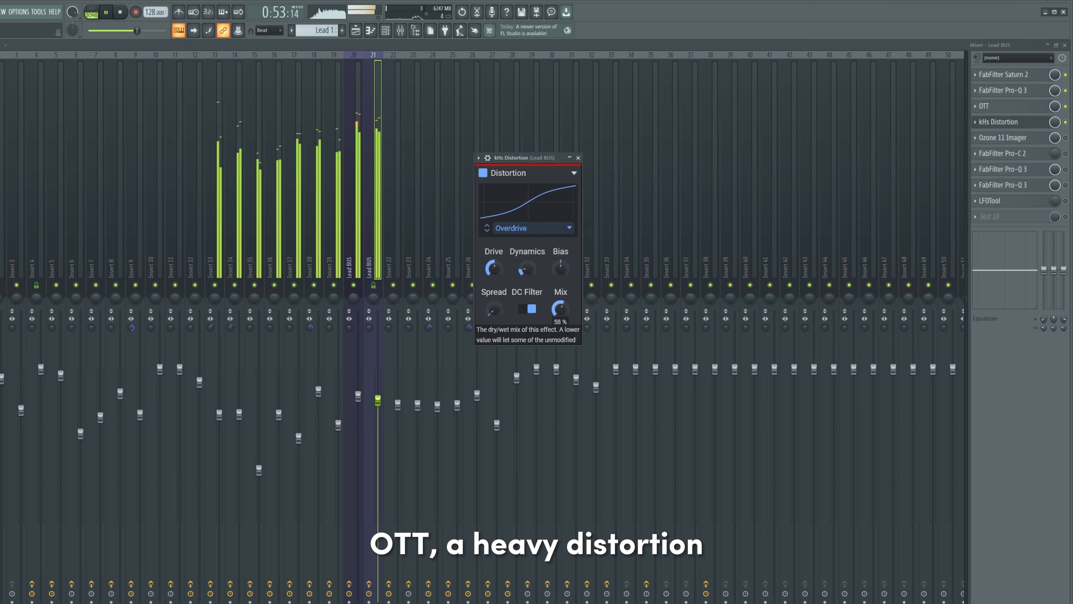
drag(561, 309, 560, 224)
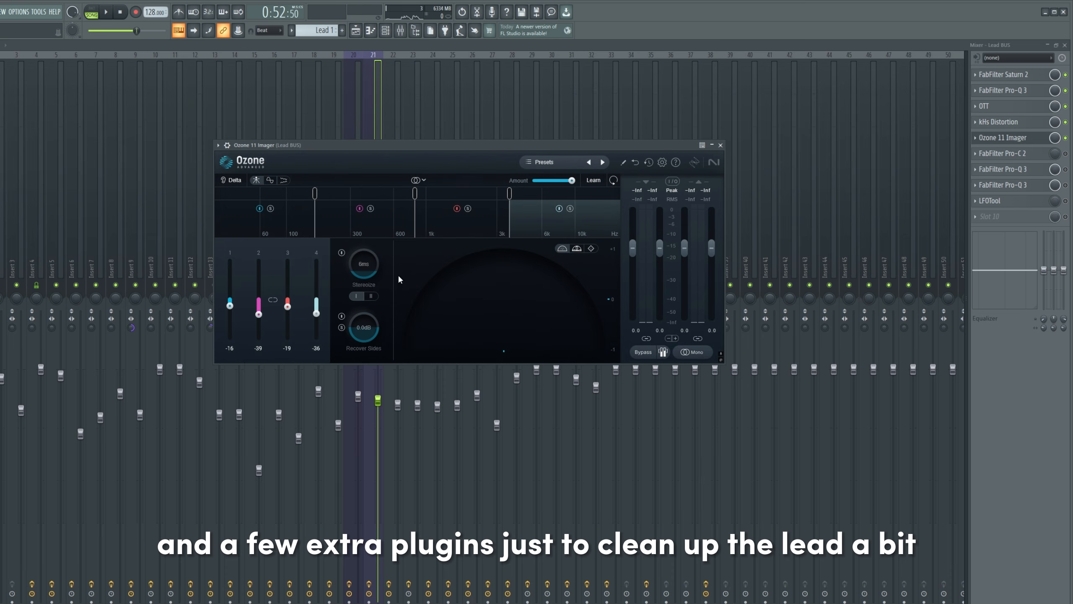
Step: Check the two cleanup FabFilter Pro-Q 3 instances and the LFOTool volume curve on the second Lead BUS
click(1027, 169)
click(1030, 172)
click(1028, 185)
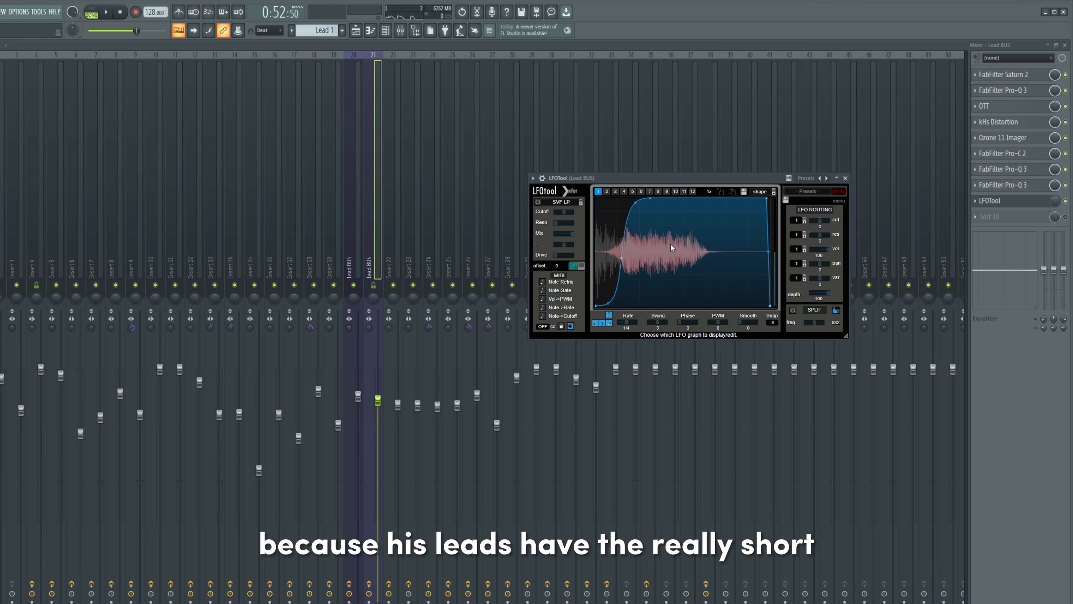
key(space)
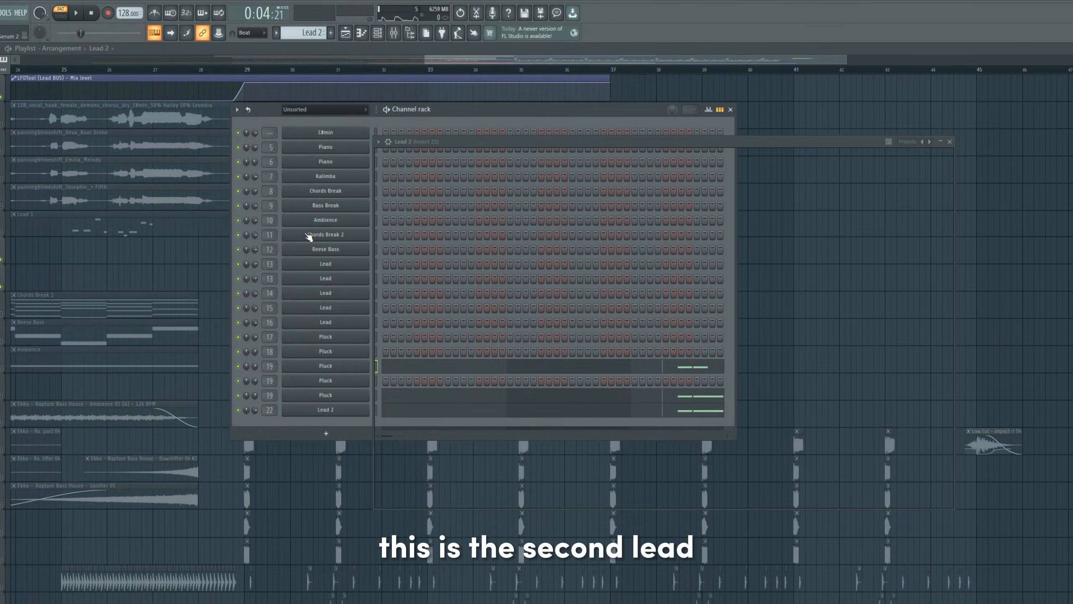
Step: Open the Lead 2 synth, audition a note, and adjust the RC-20 Retro Color Wobble amount on insert 22
click(337, 409)
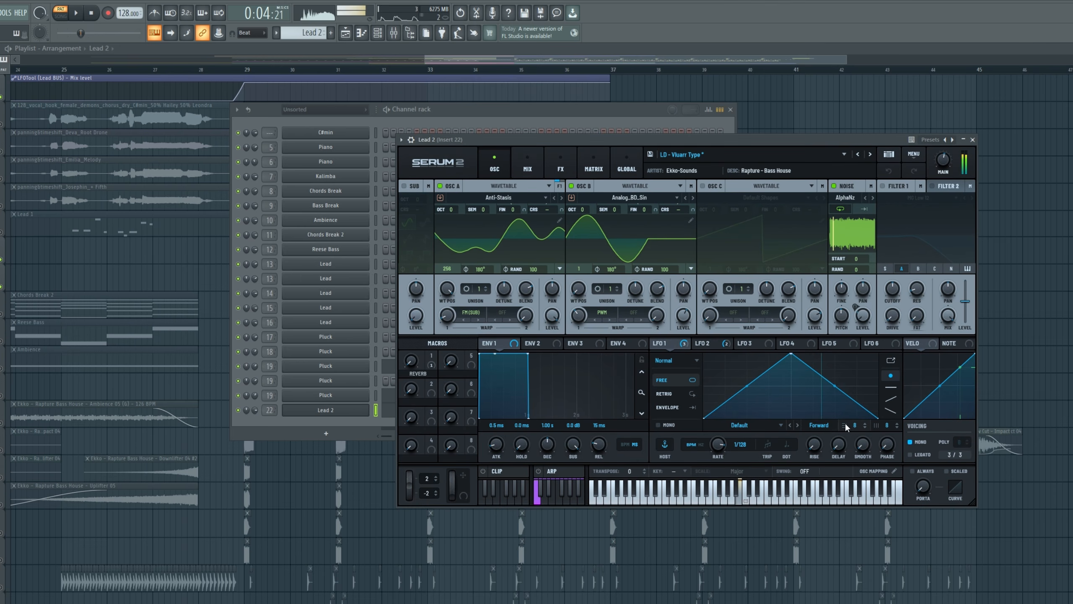
click(736, 497)
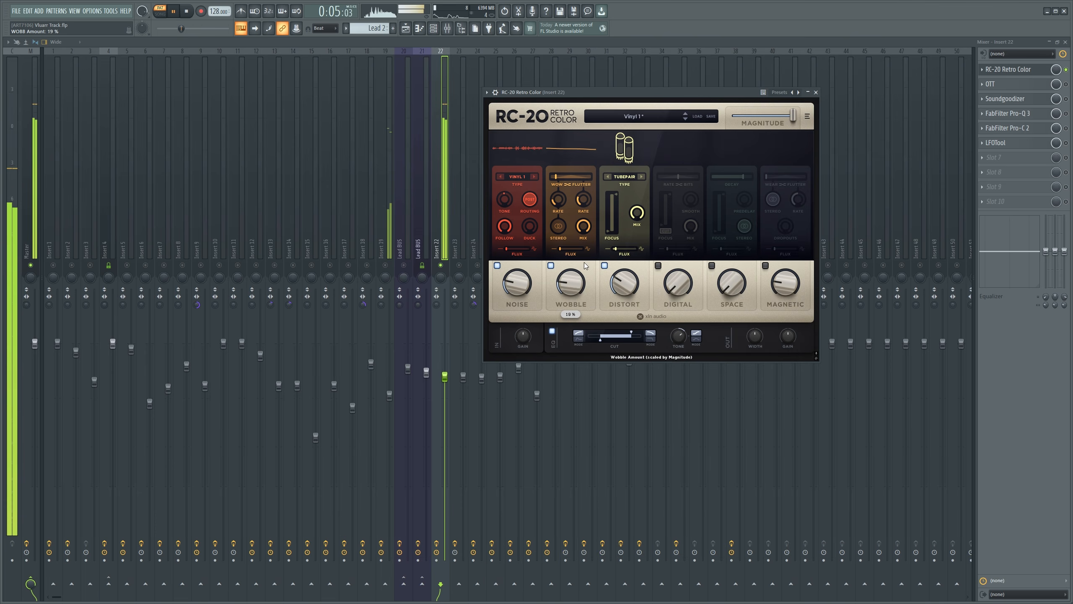
drag(571, 283, 595, 165)
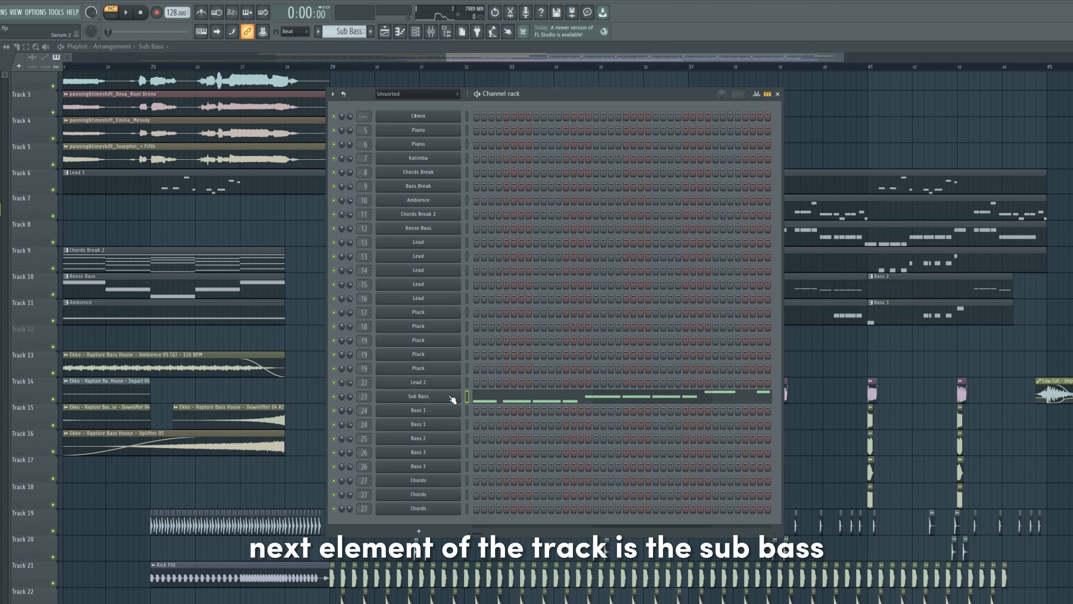
Step: Open the Serum 2 settings of the Sub Bass and of both Bass 1 layers
click(452, 396)
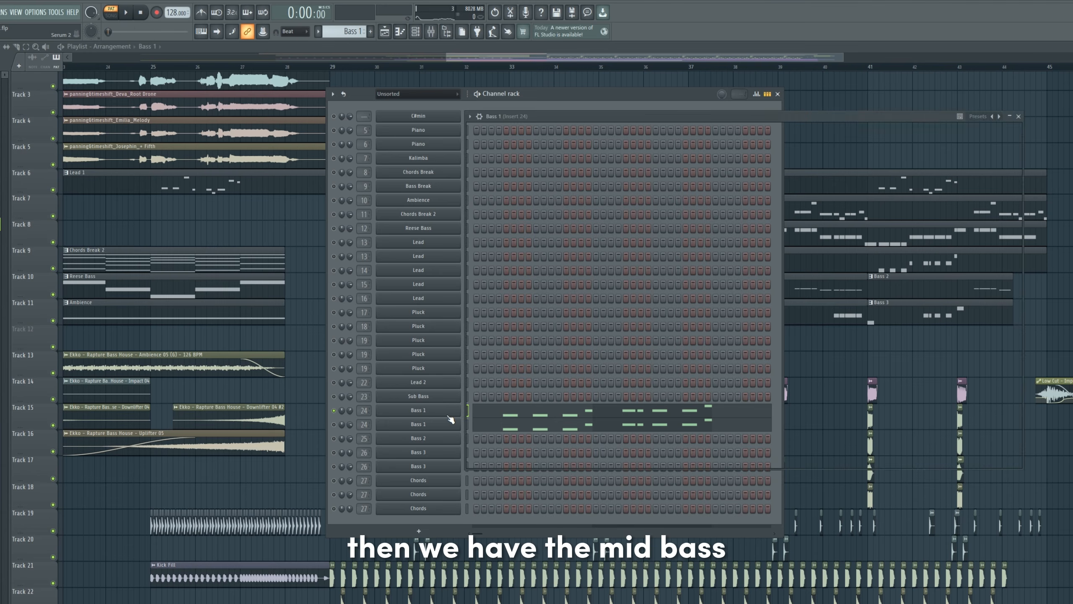
click(419, 410)
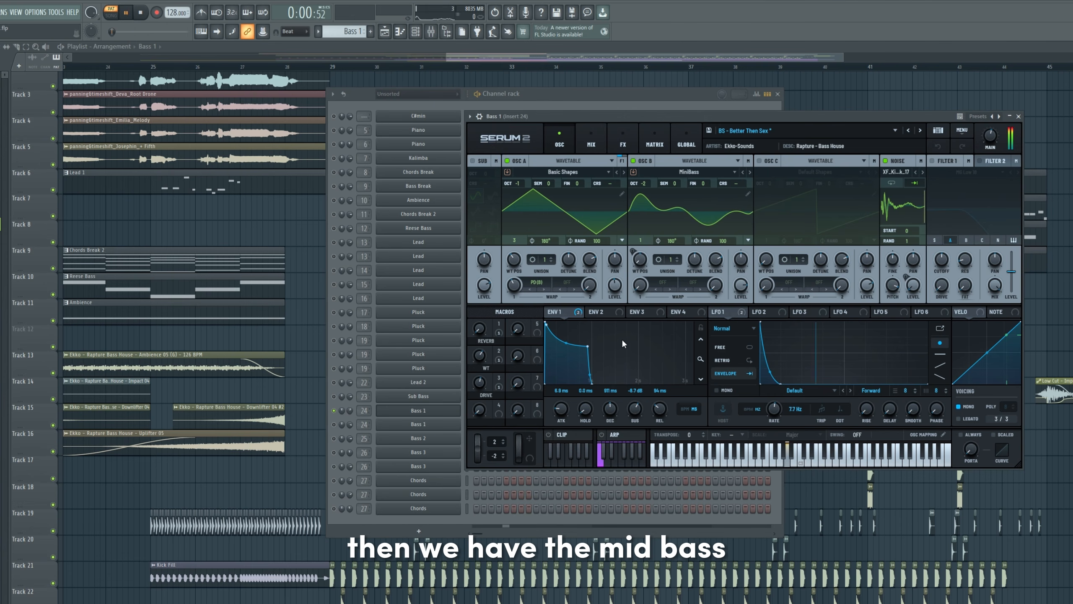
click(418, 424)
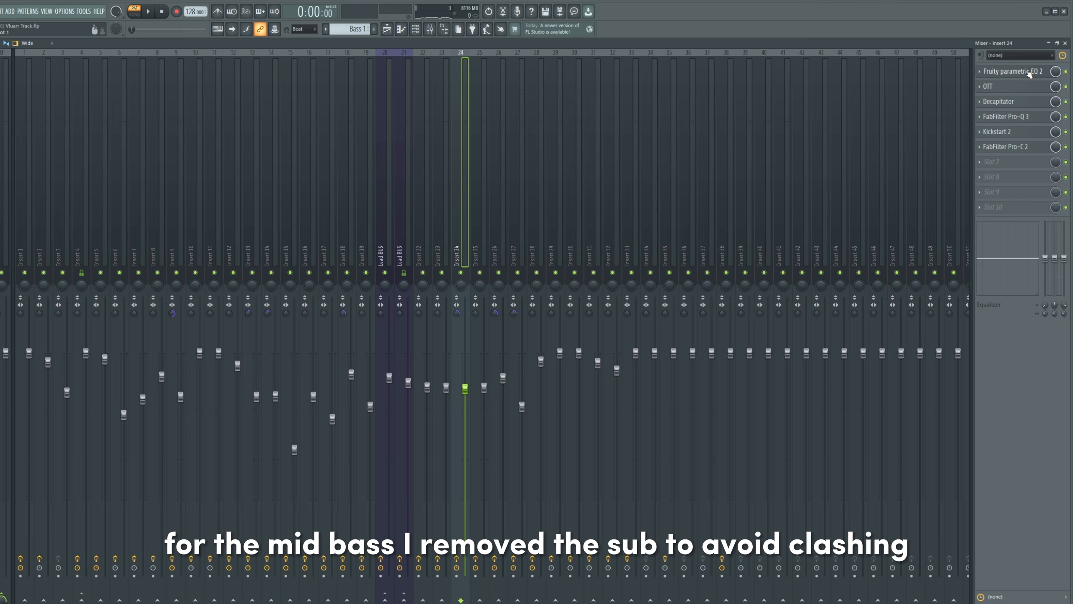
Step: Examine the mid bass effect chain on insert 24, from Fruity Parametric EQ 2 through Decapitator and FabFilter Pro-Q 3 to Kickstart 2
click(1029, 73)
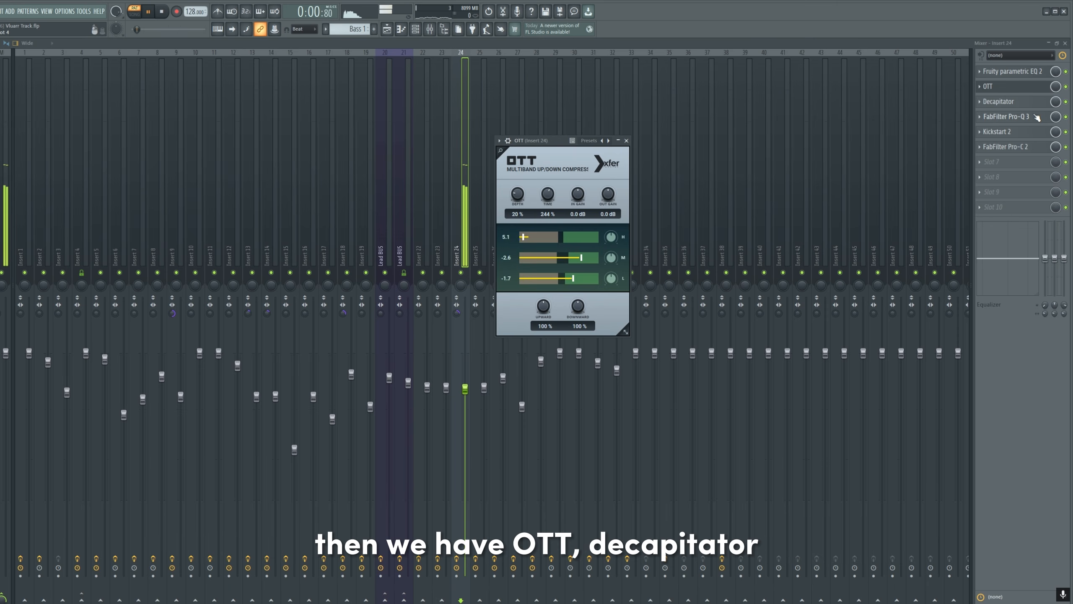
click(1038, 100)
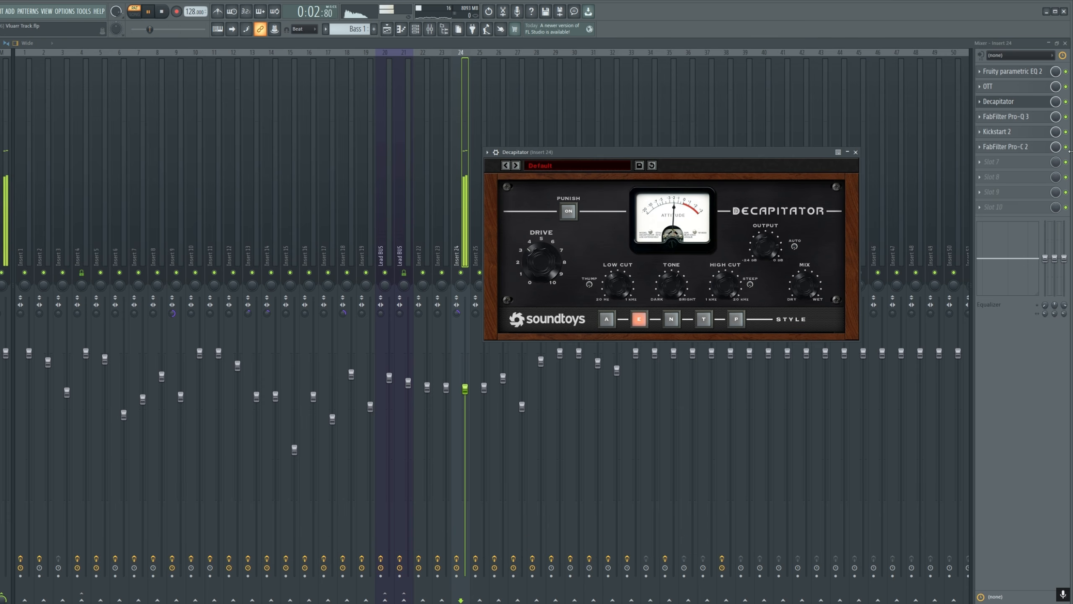
click(1006, 117)
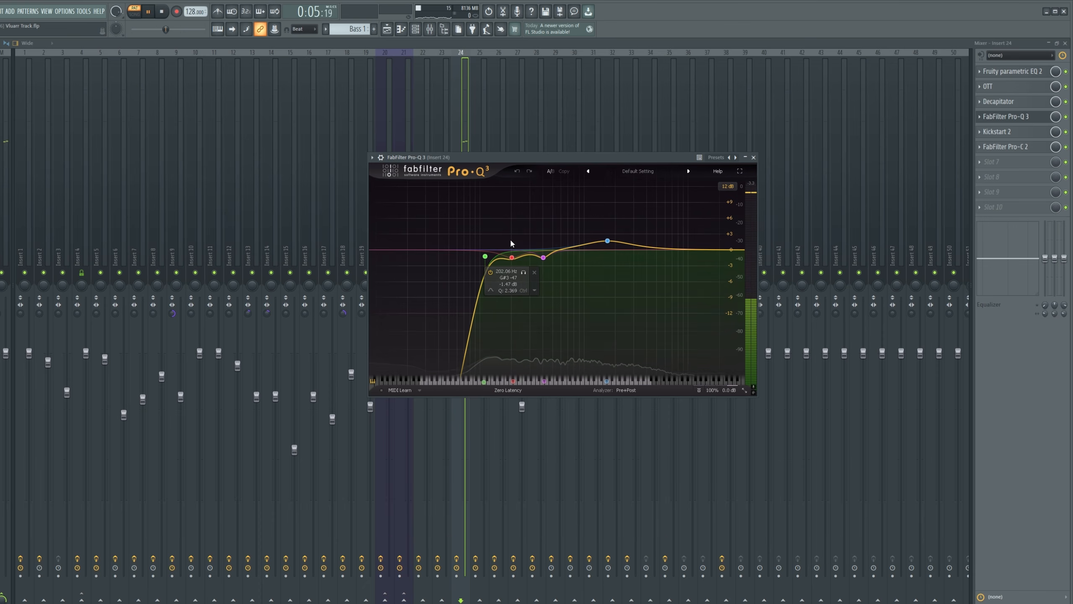
click(997, 132)
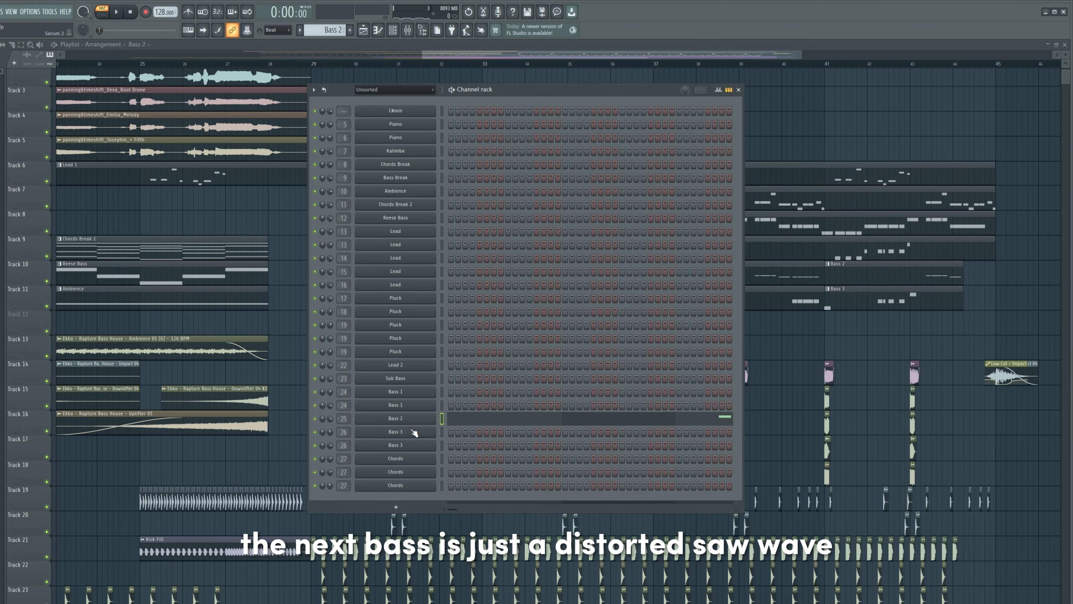
Step: Turn on the typing keyboard for note input and inspect the Serum 2 patches of Bass 2 and both Bass 3 layers
click(425, 420)
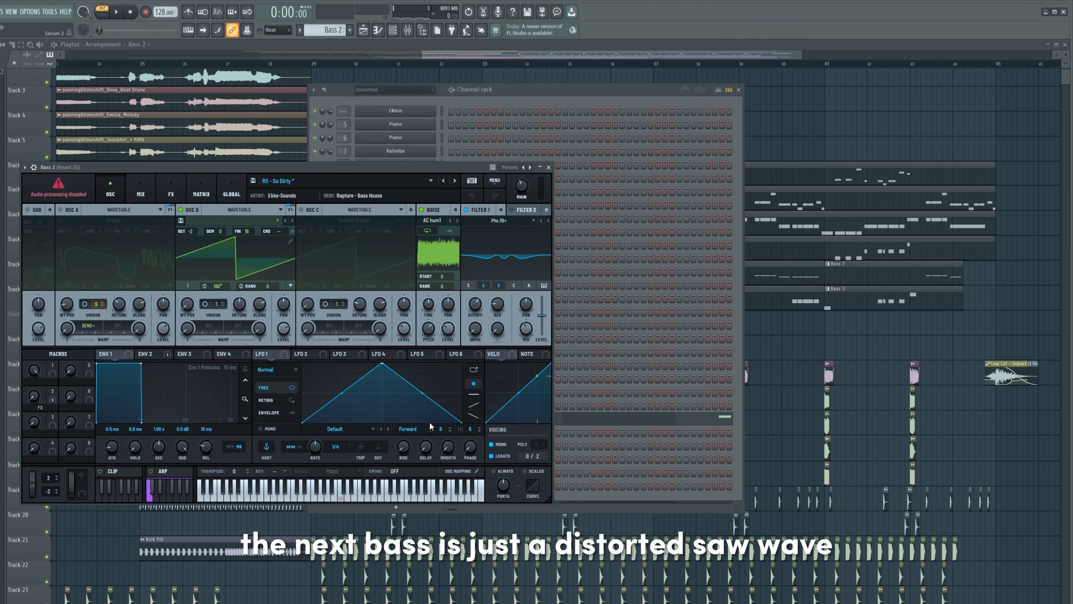
click(193, 30)
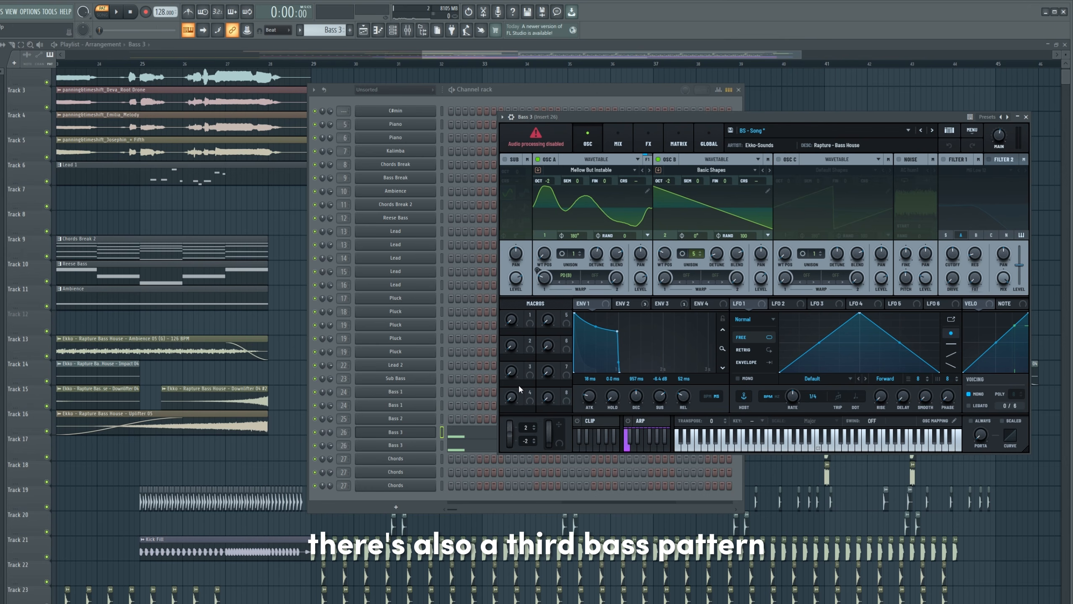
click(424, 432)
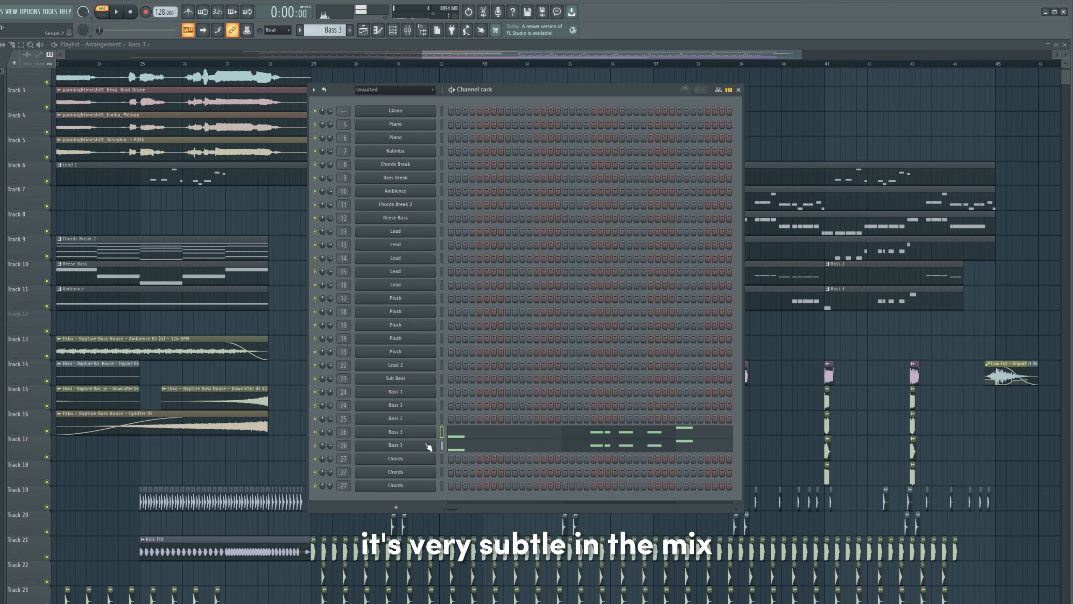
click(428, 446)
drag(407, 197, 809, 117)
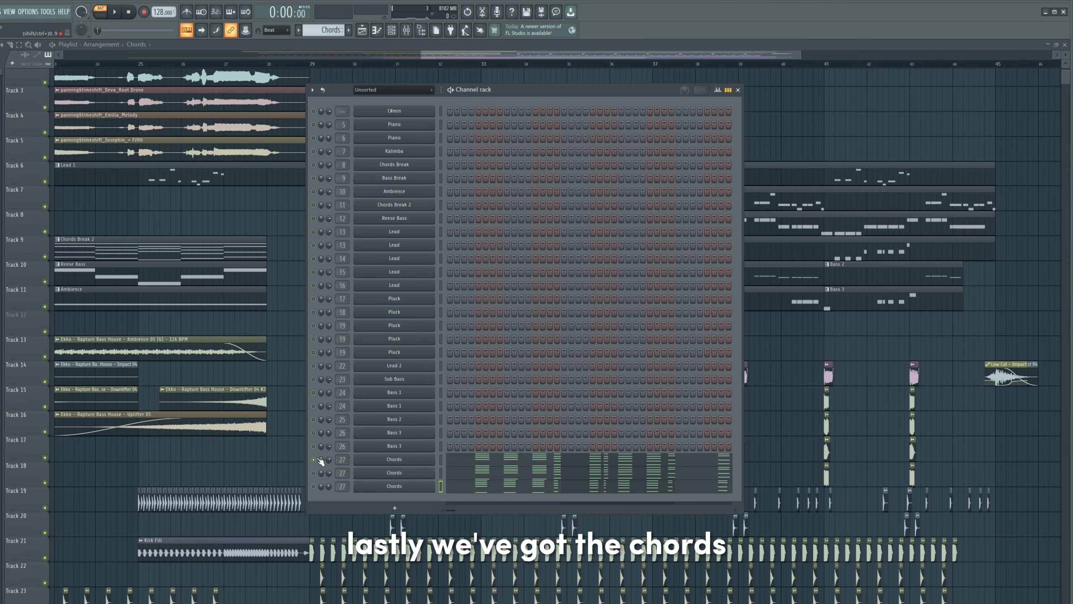
Step: Play the three Chords layers on insert 27 individually and inspect each layer's synth
click(404, 459)
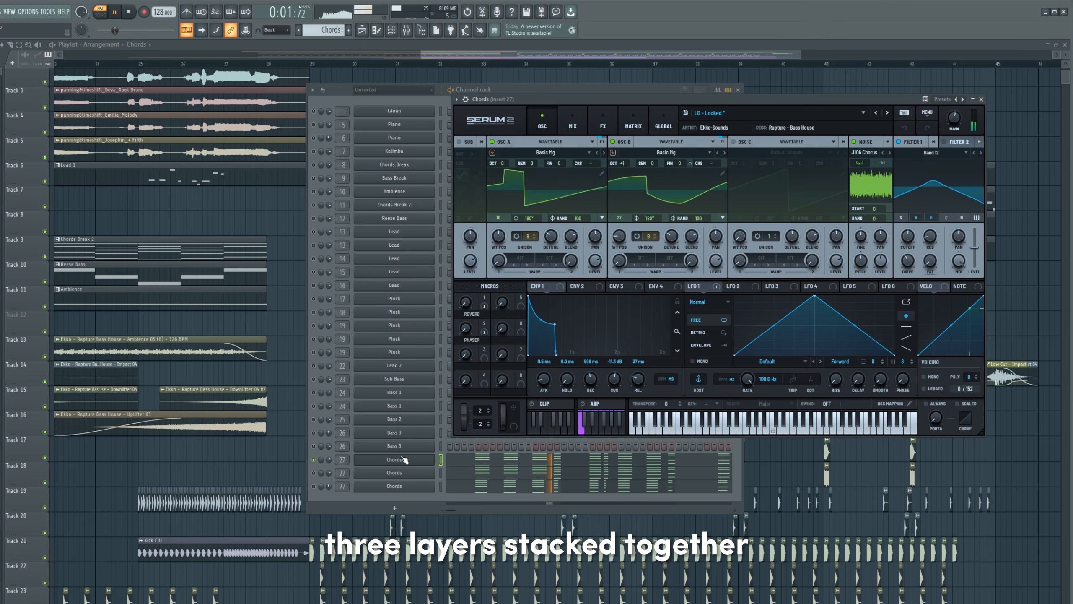
click(394, 460)
click(426, 474)
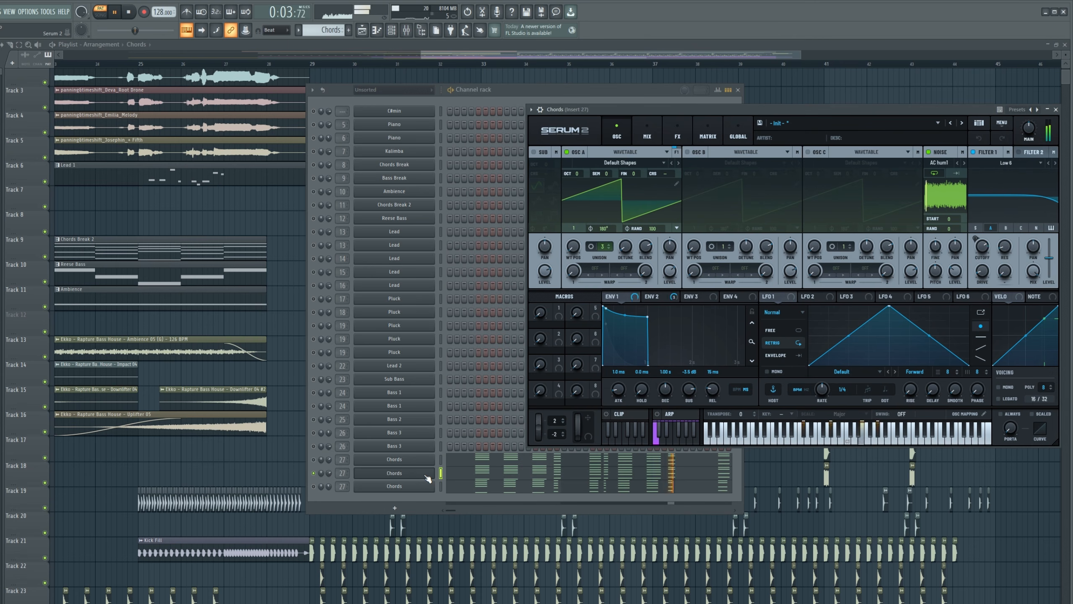
right_click(316, 489)
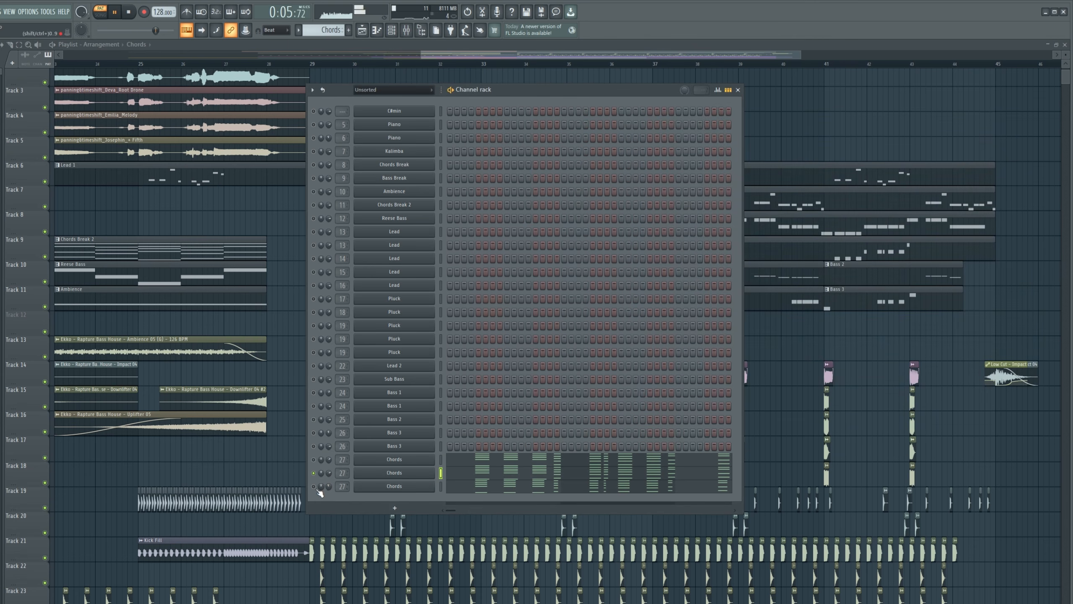
click(405, 491)
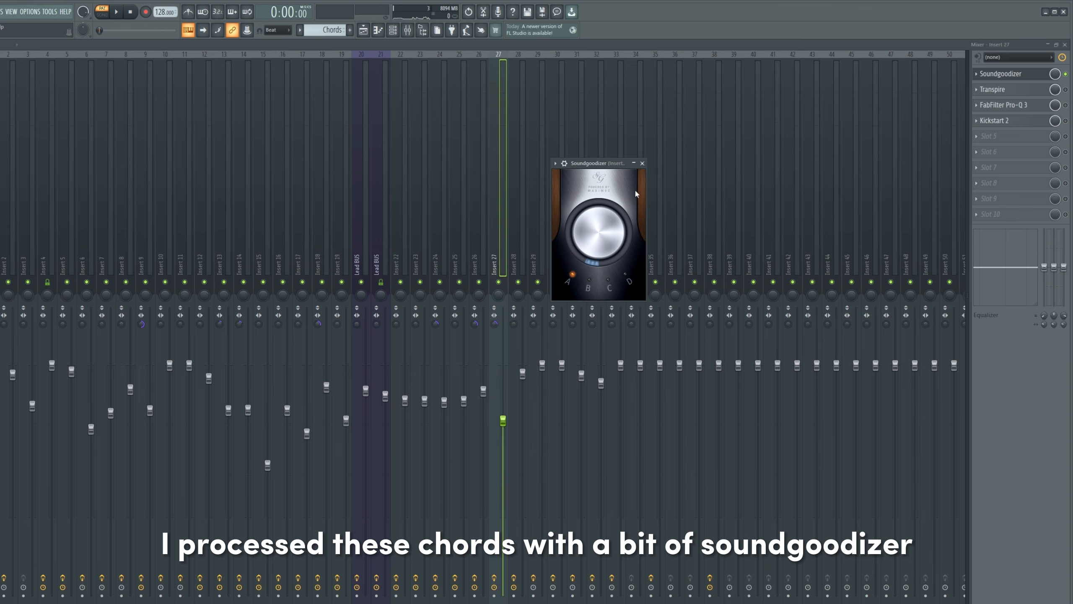
Step: Open Transpire on the Chords insert 27, adjust its attack amount, and check the remaining effects during playback
click(1058, 89)
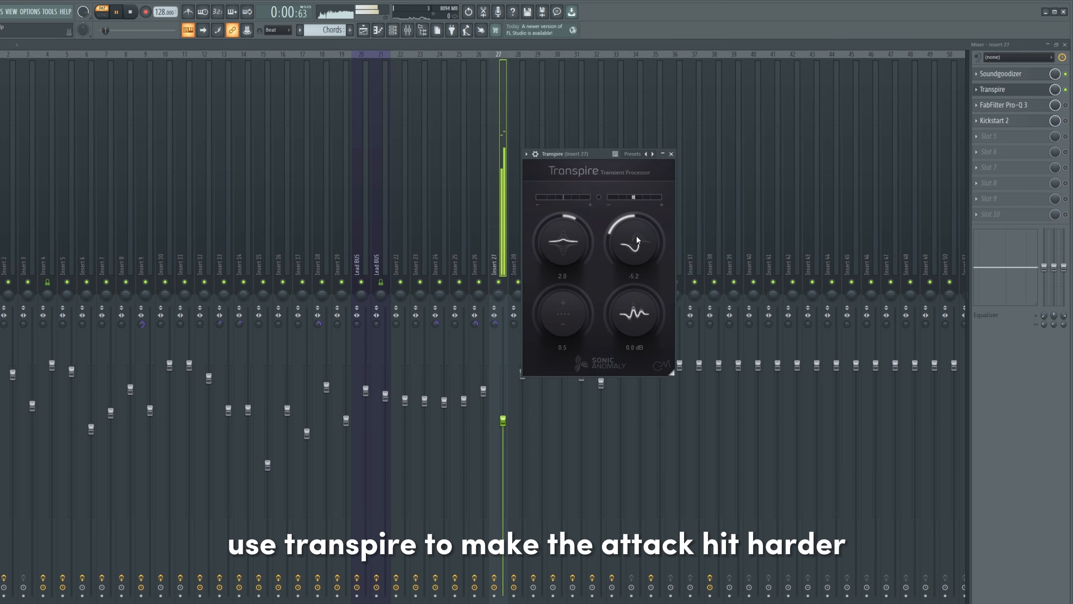
drag(563, 242, 581, 224)
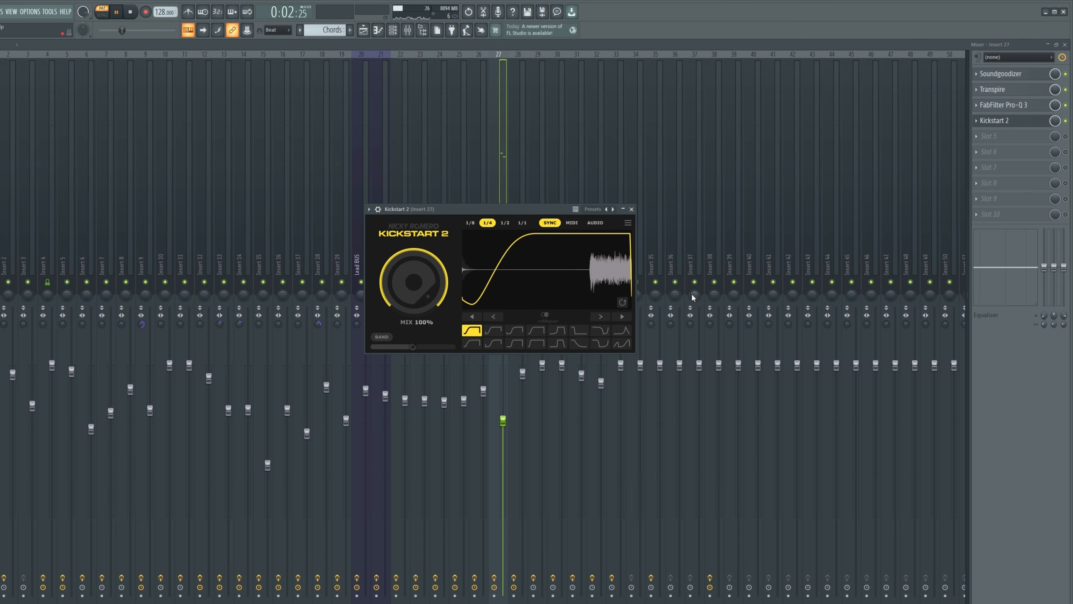
key(space)
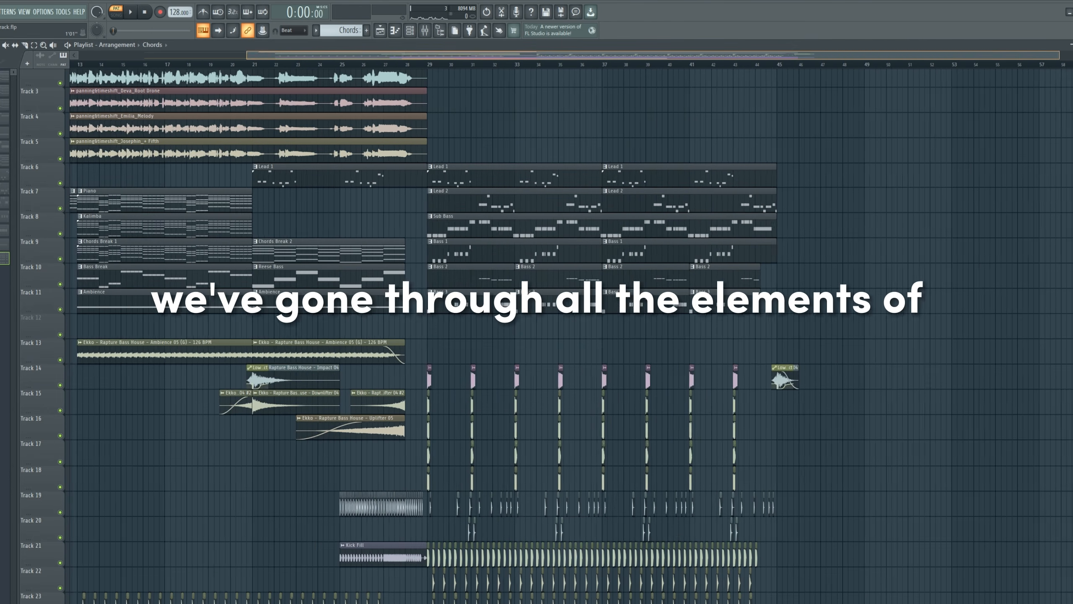
Step: Review the full playlist arrangement, from the drum and automation clips back to the vocal and synth tracks
drag(795, 391, 850, 220)
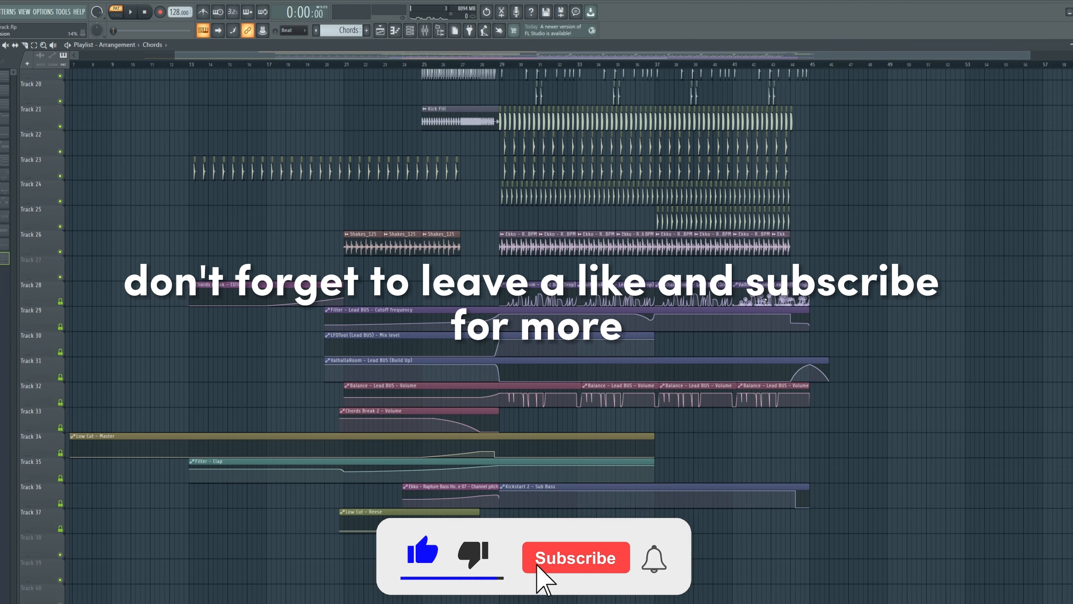
drag(871, 211, 841, 372)
drag(855, 55, 782, 55)
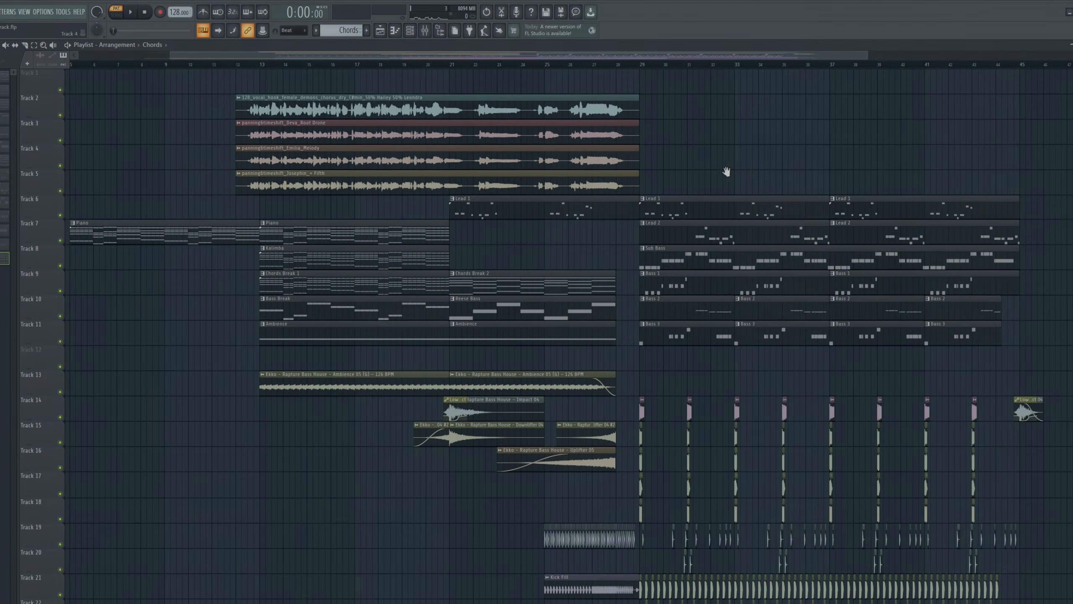